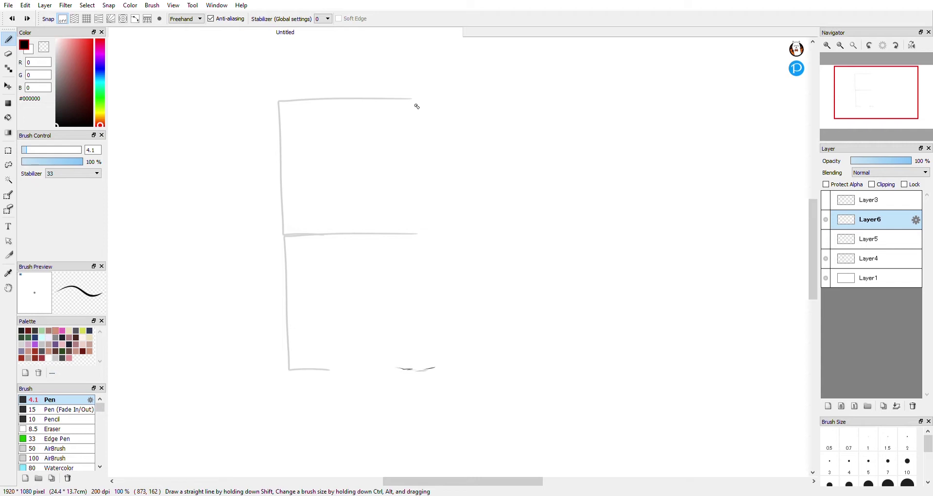
Step: Draw a large rounded circle for the cranium beside the upper half of the grey proportion guide
{"action": "mouse_move", "coordinate": [406, 116]}
{"action": "left_mouse_down"}
{"action": "mouse_move", "coordinate": [331, 183]}
{"action": "mouse_move", "coordinate": [462, 270]}
{"action": "mouse_move", "coordinate": [462, 142]}
{"action": "mouse_move", "coordinate": [365, 160]}
{"action": "left_mouse_up"}
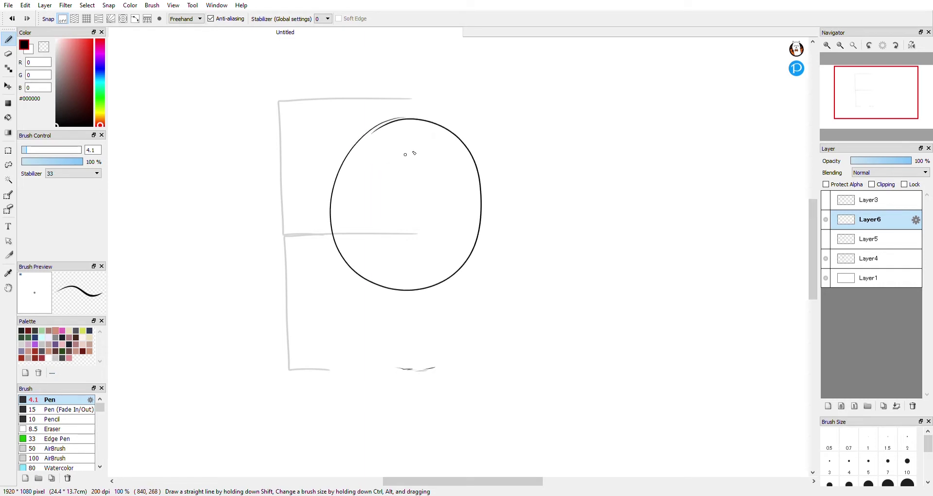
{"action": "key", "text": "ctrl+z"}
{"action": "mouse_move", "coordinate": [412, 124]}
{"action": "left_mouse_down"}
{"action": "mouse_move", "coordinate": [354, 153]}
{"action": "mouse_move", "coordinate": [374, 274]}
{"action": "mouse_move", "coordinate": [472, 252]}
{"action": "mouse_move", "coordinate": [480, 162]}
{"action": "mouse_move", "coordinate": [396, 125]}
{"action": "left_mouse_up"}
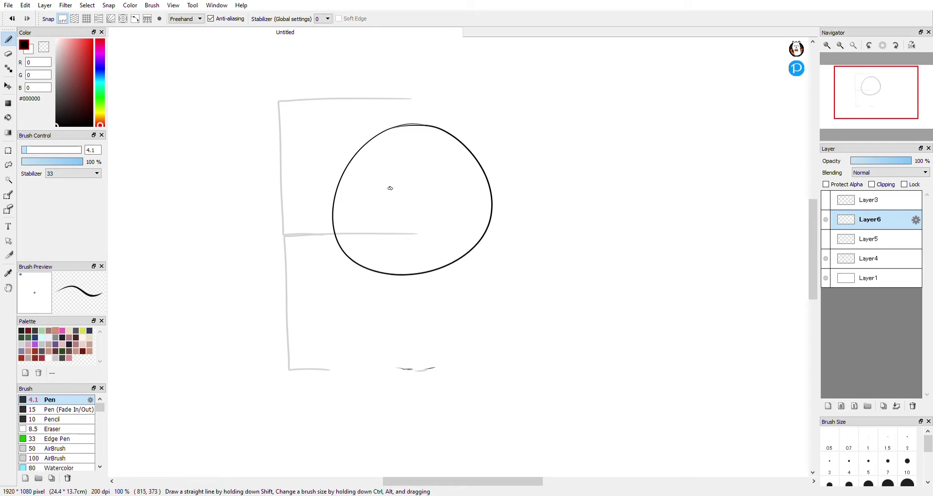
Step: Sketch the outer skull contour around the top and both sides of the cranium circle
{"action": "left_click_drag", "start_coordinate": [333, 209], "coordinate": [330, 149]}
{"action": "mouse_move", "coordinate": [332, 225]}
{"action": "left_mouse_down"}
{"action": "mouse_move", "coordinate": [331, 144]}
{"action": "mouse_move", "coordinate": [383, 100]}
{"action": "left_mouse_up"}
{"action": "left_click_drag", "start_coordinate": [334, 131], "coordinate": [440, 106]}
{"action": "mouse_move", "coordinate": [364, 111]}
{"action": "left_mouse_down"}
{"action": "mouse_move", "coordinate": [439, 99]}
{"action": "mouse_move", "coordinate": [478, 122]}
{"action": "left_mouse_up"}
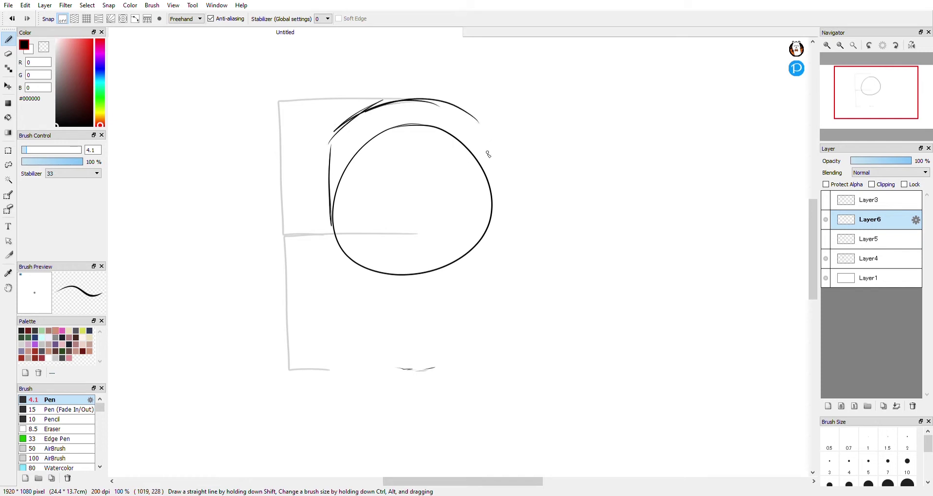
{"action": "mouse_move", "coordinate": [488, 154]}
{"action": "left_mouse_down"}
{"action": "mouse_move", "coordinate": [487, 119]}
{"action": "mouse_move", "coordinate": [372, 106]}
{"action": "mouse_move", "coordinate": [496, 136]}
{"action": "mouse_move", "coordinate": [355, 110]}
{"action": "mouse_move", "coordinate": [393, 97]}
{"action": "mouse_move", "coordinate": [329, 142]}
{"action": "mouse_move", "coordinate": [330, 219]}
{"action": "mouse_move", "coordinate": [341, 119]}
{"action": "mouse_move", "coordinate": [335, 234]}
{"action": "mouse_move", "coordinate": [346, 154]}
{"action": "mouse_move", "coordinate": [420, 127]}
{"action": "mouse_move", "coordinate": [460, 138]}
{"action": "mouse_move", "coordinate": [479, 161]}
{"action": "mouse_move", "coordinate": [491, 219]}
{"action": "left_mouse_up"}
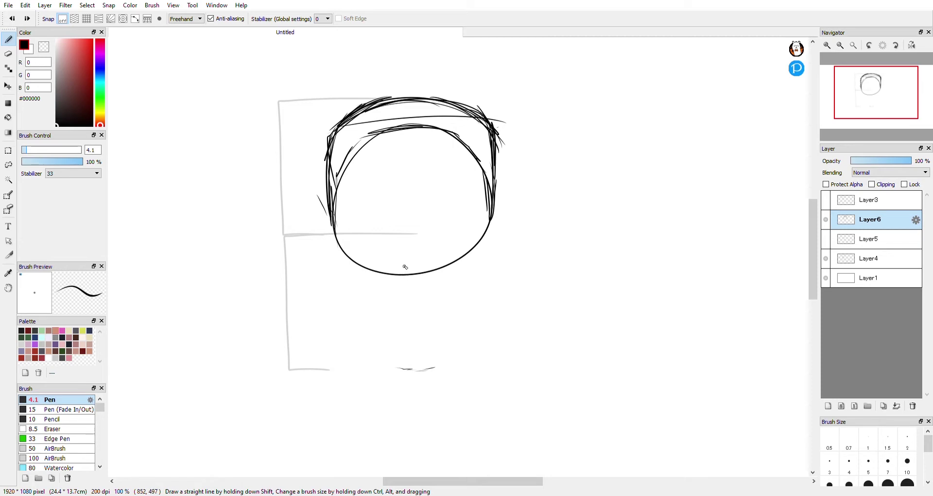
Step: Mark the chin line at the guide's lower end and sketch the nose circle with crossing centre lines at the cranium's base
{"action": "mouse_move", "coordinate": [392, 373]}
{"action": "left_mouse_down"}
{"action": "mouse_move", "coordinate": [423, 369]}
{"action": "mouse_move", "coordinate": [402, 371]}
{"action": "left_mouse_up"}
{"action": "mouse_move", "coordinate": [411, 263]}
{"action": "left_mouse_down"}
{"action": "mouse_move", "coordinate": [400, 261]}
{"action": "mouse_move", "coordinate": [411, 281]}
{"action": "left_mouse_up"}
{"action": "left_click_drag", "start_coordinate": [409, 235], "coordinate": [413, 290]}
{"action": "mouse_move", "coordinate": [393, 269]}
{"action": "left_mouse_down"}
{"action": "mouse_move", "coordinate": [431, 266]}
{"action": "mouse_move", "coordinate": [409, 273]}
{"action": "mouse_move", "coordinate": [425, 272]}
{"action": "left_mouse_up"}
{"action": "left_click_drag", "start_coordinate": [410, 236], "coordinate": [408, 294]}
{"action": "mouse_move", "coordinate": [415, 257]}
{"action": "left_mouse_down"}
{"action": "mouse_move", "coordinate": [396, 267]}
{"action": "mouse_move", "coordinate": [421, 256]}
{"action": "mouse_move", "coordinate": [389, 270]}
{"action": "mouse_move", "coordinate": [423, 258]}
{"action": "mouse_move", "coordinate": [403, 276]}
{"action": "mouse_move", "coordinate": [418, 251]}
{"action": "mouse_move", "coordinate": [406, 281]}
{"action": "left_mouse_up"}
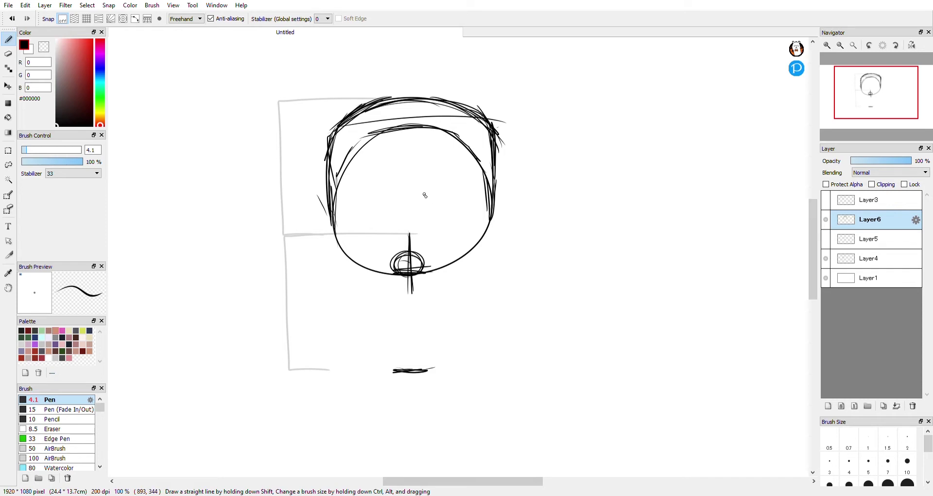
Step: Extend both sides of the head straight down from the skull past the nose level
{"action": "mouse_move", "coordinate": [531, 246]}
{"action": "left_mouse_down"}
{"action": "mouse_move", "coordinate": [505, 257]}
{"action": "mouse_move", "coordinate": [530, 255]}
{"action": "left_mouse_up"}
{"action": "key", "text": "ctrl+z"}
{"action": "mouse_move", "coordinate": [332, 221]}
{"action": "left_mouse_down"}
{"action": "mouse_move", "coordinate": [340, 272]}
{"action": "mouse_move", "coordinate": [332, 233]}
{"action": "mouse_move", "coordinate": [334, 260]}
{"action": "left_mouse_up"}
{"action": "left_click_drag", "start_coordinate": [327, 195], "coordinate": [338, 296]}
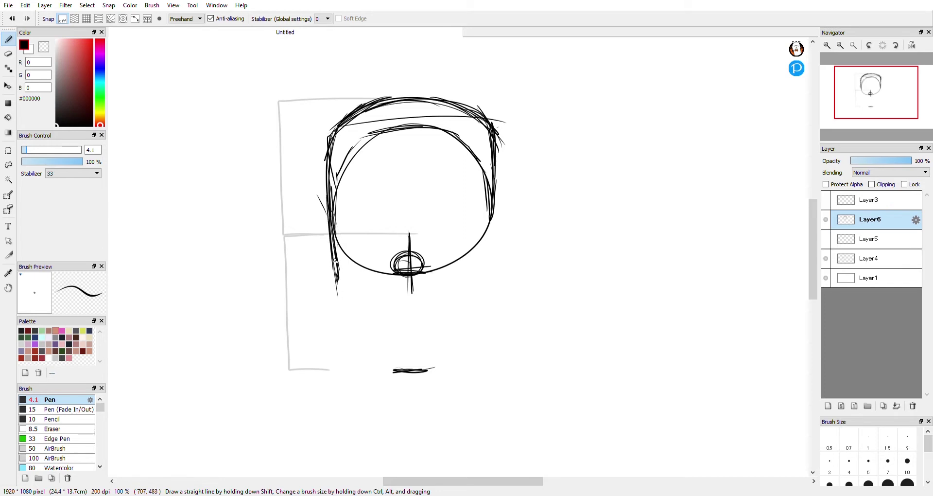
{"action": "left_click_drag", "start_coordinate": [333, 259], "coordinate": [336, 290]}
{"action": "left_click_drag", "start_coordinate": [494, 204], "coordinate": [487, 290]}
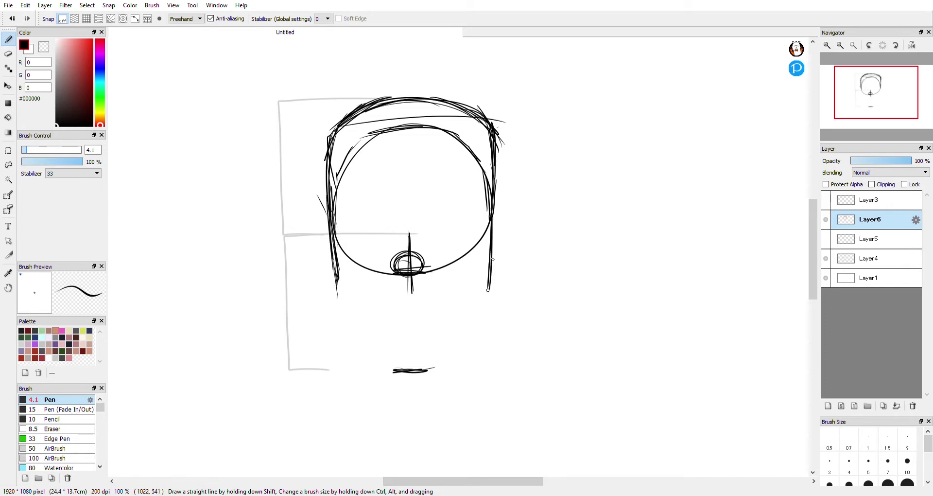
Step: Sketch the jaw lines tapering inward from both sides of the face to the chin
{"action": "mouse_move", "coordinate": [490, 246]}
{"action": "left_mouse_down"}
{"action": "mouse_move", "coordinate": [487, 294]}
{"action": "mouse_move", "coordinate": [471, 319]}
{"action": "left_mouse_up"}
{"action": "left_click_drag", "start_coordinate": [492, 284], "coordinate": [471, 324]}
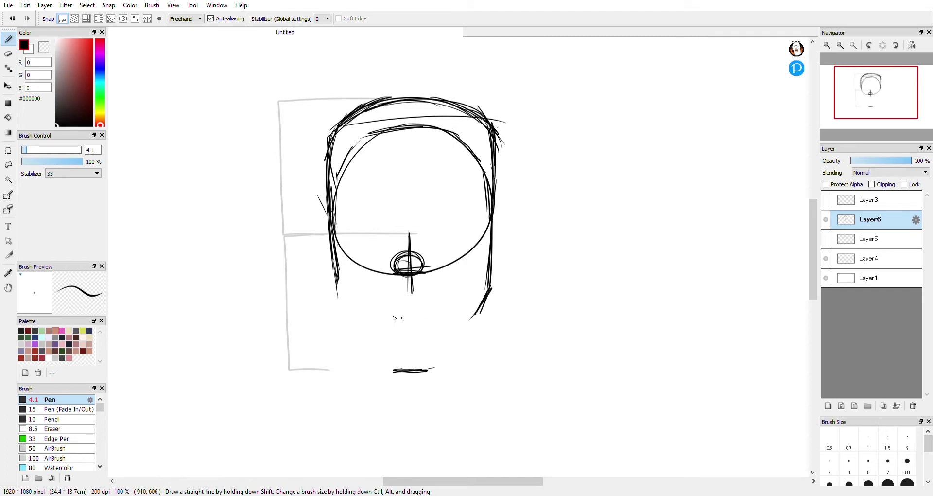
{"action": "mouse_move", "coordinate": [334, 289]}
{"action": "left_mouse_down"}
{"action": "mouse_move", "coordinate": [353, 327]}
{"action": "mouse_move", "coordinate": [410, 366]}
{"action": "left_mouse_up"}
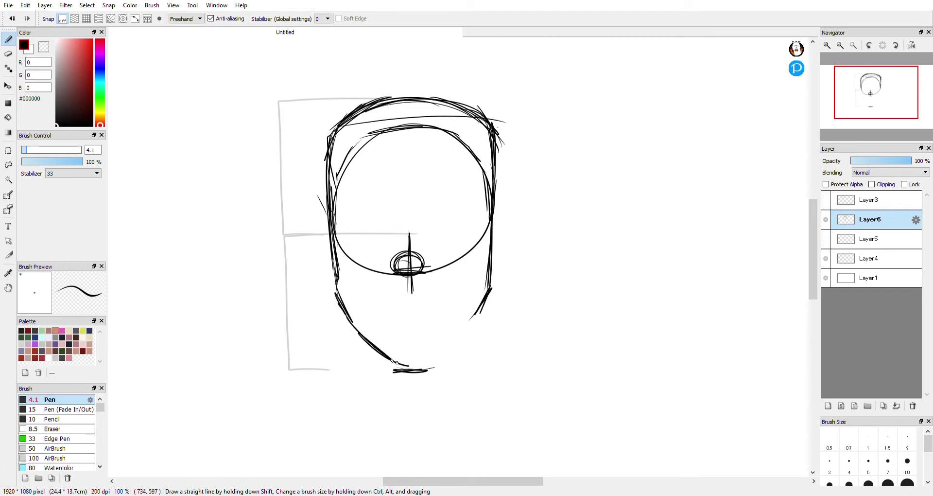
{"action": "mouse_move", "coordinate": [351, 328]}
{"action": "left_mouse_down"}
{"action": "mouse_move", "coordinate": [423, 361]}
{"action": "mouse_move", "coordinate": [410, 368]}
{"action": "left_mouse_up"}
{"action": "left_click_drag", "start_coordinate": [480, 298], "coordinate": [419, 363]}
{"action": "left_click_drag", "start_coordinate": [479, 298], "coordinate": [441, 350]}
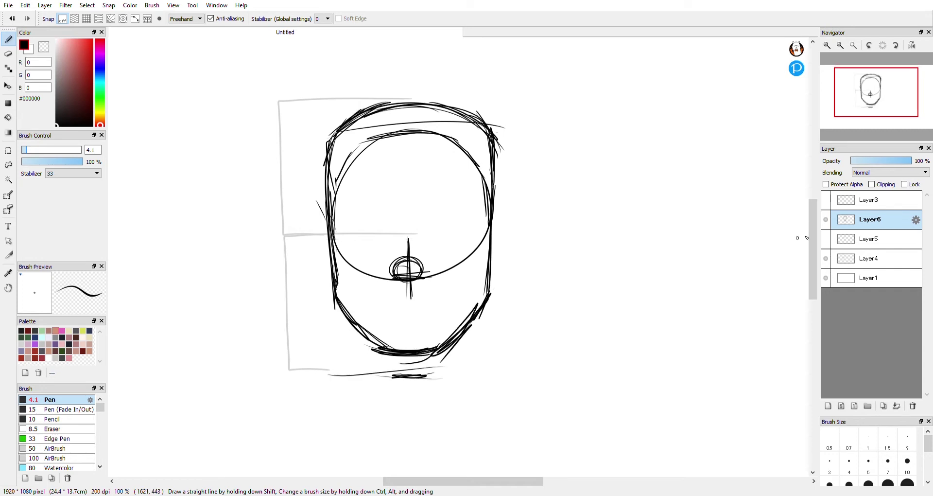
Step: Scale down the grey guide on Layer4 and move it up to match the head height, and return to Layer6
{"action": "left_click", "coordinate": [826, 264]}
{"action": "left_click", "coordinate": [826, 258]}
{"action": "left_click", "coordinate": [865, 258]}
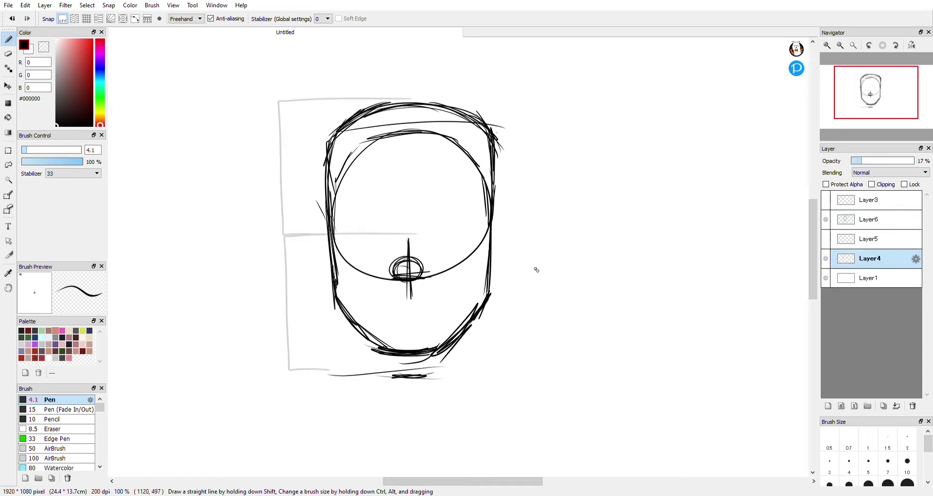
{"action": "key", "text": "ctrl+t"}
{"action": "left_click_drag", "start_coordinate": [419, 359], "coordinate": [413, 349]}
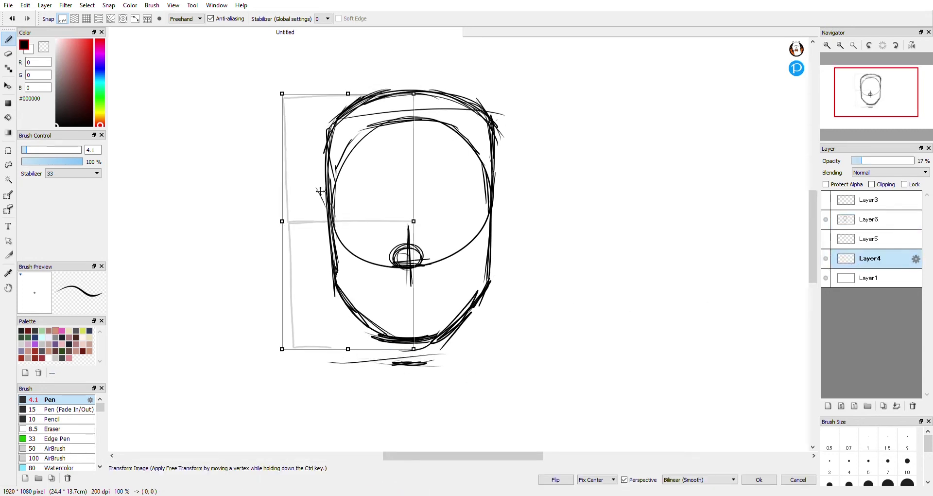
{"action": "left_click_drag", "start_coordinate": [326, 230], "coordinate": [327, 223]}
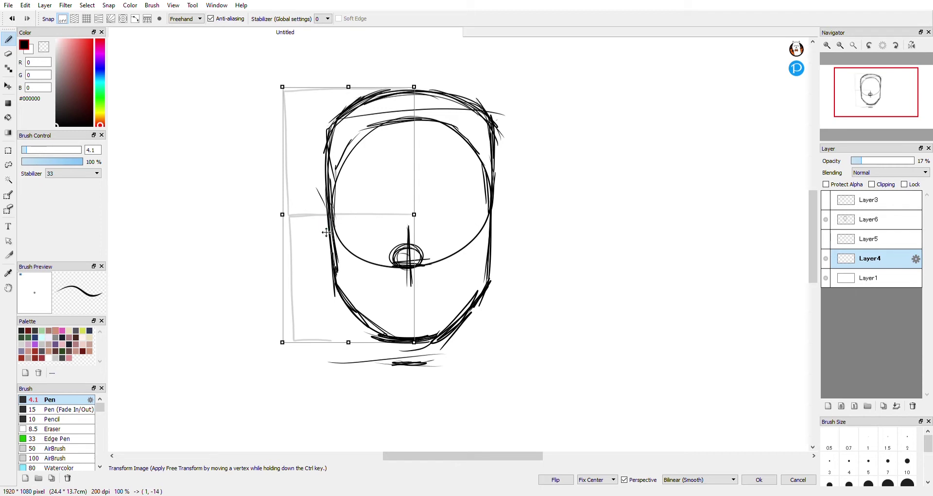
{"action": "key", "text": "Return"}
{"action": "left_click", "coordinate": [834, 225]}
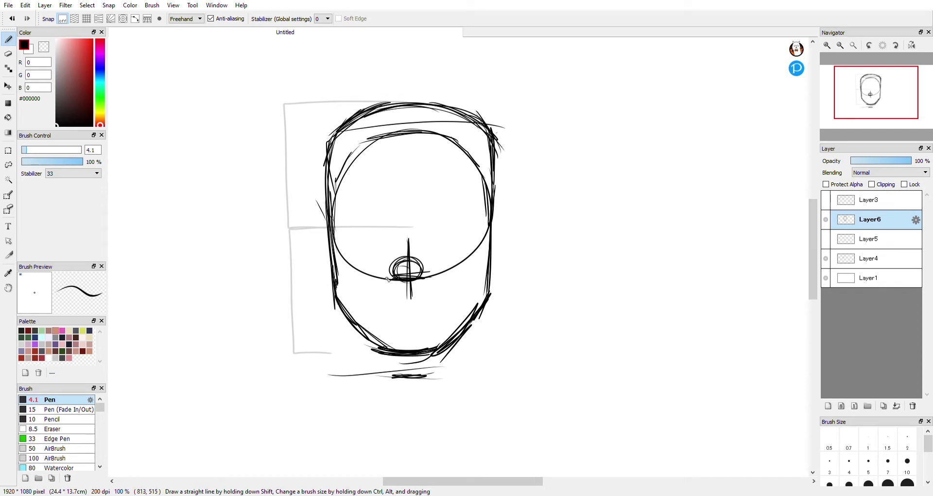
Step: Draw two vertical guide lines from the sides of the nose up to the top of the head
{"action": "left_click_drag", "start_coordinate": [387, 279], "coordinate": [387, 172]}
{"action": "mouse_move", "coordinate": [430, 278]}
{"action": "left_mouse_down"}
{"action": "mouse_move", "coordinate": [430, 165]}
{"action": "mouse_move", "coordinate": [428, 276]}
{"action": "left_mouse_up"}
{"action": "left_click_drag", "start_coordinate": [429, 206], "coordinate": [427, 281]}
{"action": "left_click_drag", "start_coordinate": [387, 184], "coordinate": [387, 100]}
{"action": "left_click_drag", "start_coordinate": [430, 168], "coordinate": [431, 100]}
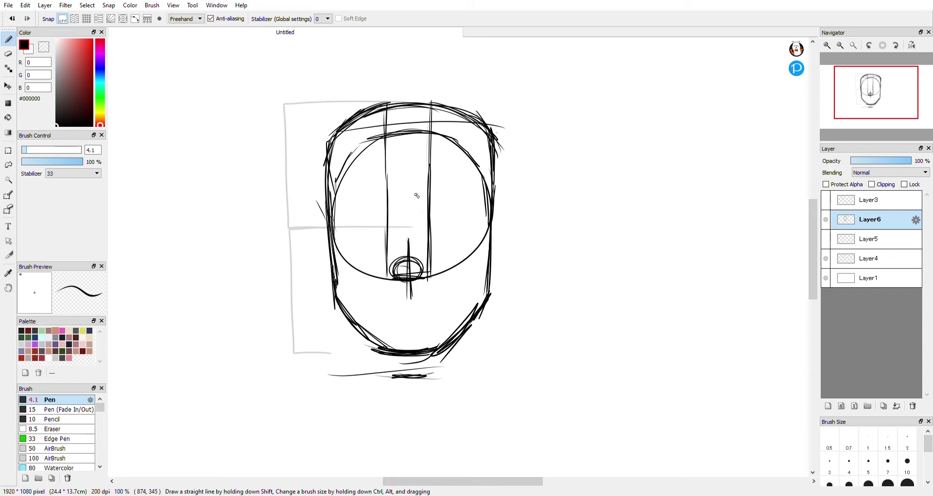
Step: Draw a horizontal eye line across the left half of the face and a vertical guide at its outer end down to the jaw
{"action": "mouse_move", "coordinate": [394, 207]}
{"action": "left_mouse_down"}
{"action": "mouse_move", "coordinate": [348, 208]}
{"action": "mouse_move", "coordinate": [352, 221]}
{"action": "mouse_move", "coordinate": [354, 109]}
{"action": "left_mouse_up"}
{"action": "mouse_move", "coordinate": [352, 195]}
{"action": "left_mouse_down"}
{"action": "mouse_move", "coordinate": [348, 136]}
{"action": "mouse_move", "coordinate": [349, 297]}
{"action": "left_mouse_up"}
{"action": "left_click_drag", "start_coordinate": [352, 226], "coordinate": [355, 321]}
{"action": "left_click_drag", "start_coordinate": [351, 257], "coordinate": [354, 319]}
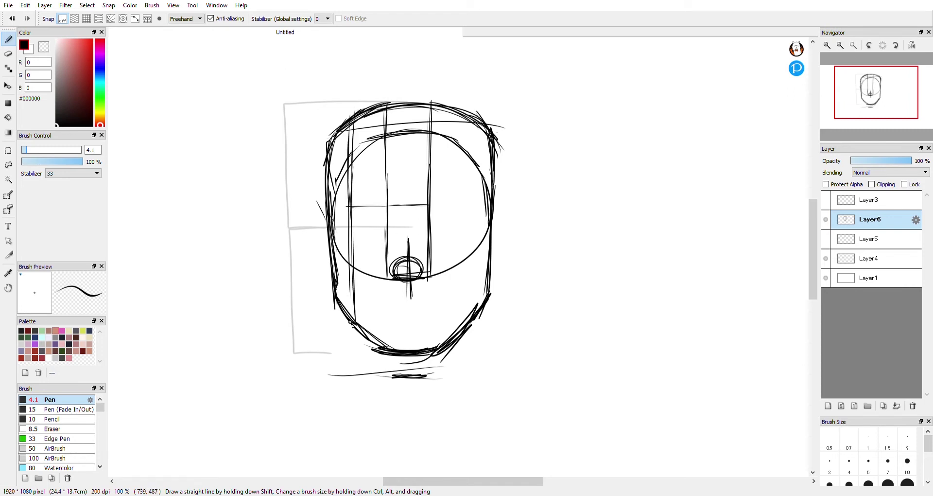
{"action": "left_click_drag", "start_coordinate": [350, 282], "coordinate": [351, 319]}
Step: Extend the eye line to the right side and draw a matching vertical guide at its outer end down to the jaw
{"action": "left_click_drag", "start_coordinate": [430, 207], "coordinate": [472, 203]}
{"action": "mouse_move", "coordinate": [470, 171]}
{"action": "left_mouse_down"}
{"action": "mouse_move", "coordinate": [467, 214]}
{"action": "mouse_move", "coordinate": [466, 141]}
{"action": "left_mouse_up"}
{"action": "mouse_move", "coordinate": [466, 200]}
{"action": "left_mouse_down"}
{"action": "mouse_move", "coordinate": [461, 107]}
{"action": "mouse_move", "coordinate": [464, 173]}
{"action": "left_mouse_up"}
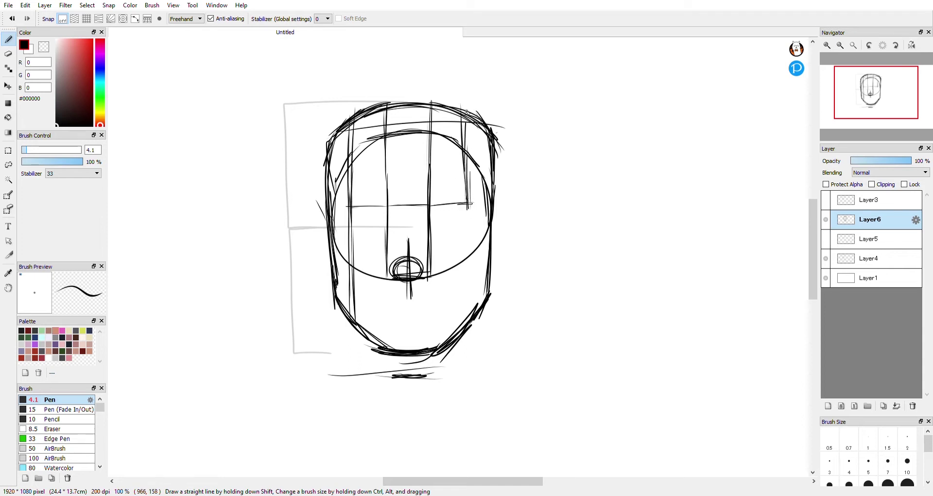
{"action": "left_click_drag", "start_coordinate": [465, 110], "coordinate": [468, 268]}
{"action": "left_click_drag", "start_coordinate": [467, 204], "coordinate": [470, 299]}
{"action": "left_click_drag", "start_coordinate": [467, 200], "coordinate": [466, 267]}
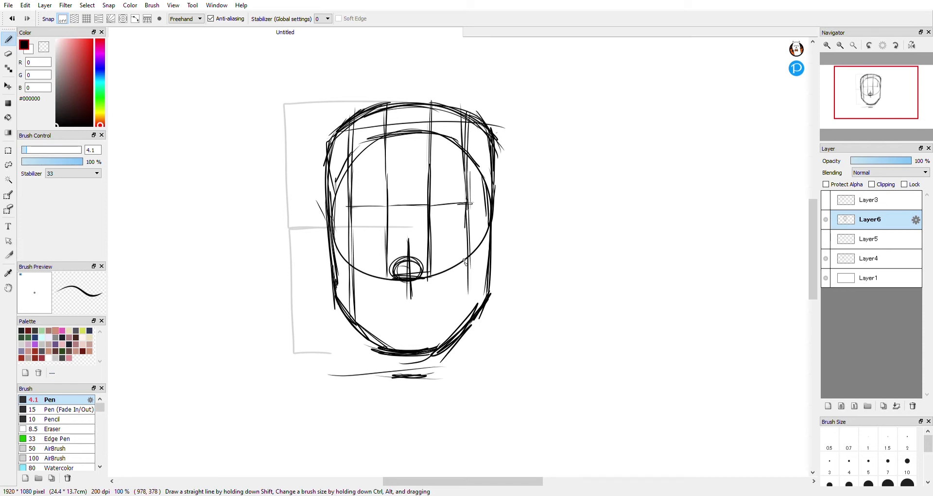
{"action": "left_click_drag", "start_coordinate": [465, 227], "coordinate": [465, 295]}
{"action": "left_click_drag", "start_coordinate": [466, 293], "coordinate": [466, 323]}
{"action": "left_click_drag", "start_coordinate": [467, 256], "coordinate": [466, 322]}
Step: Draw vertical guides from the middle of each eye space to the jaw, and a horizontal line across the face above the chin
{"action": "left_click_drag", "start_coordinate": [370, 208], "coordinate": [370, 338]}
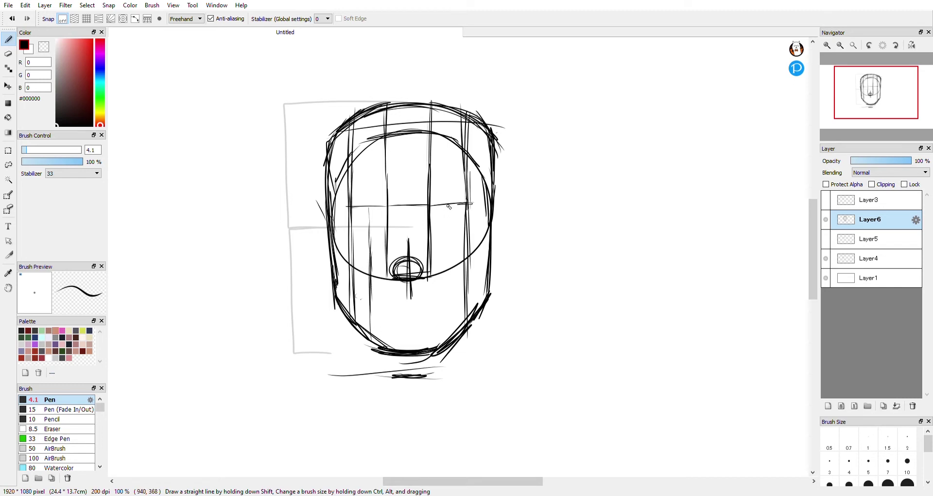
{"action": "left_click_drag", "start_coordinate": [448, 206], "coordinate": [446, 343]}
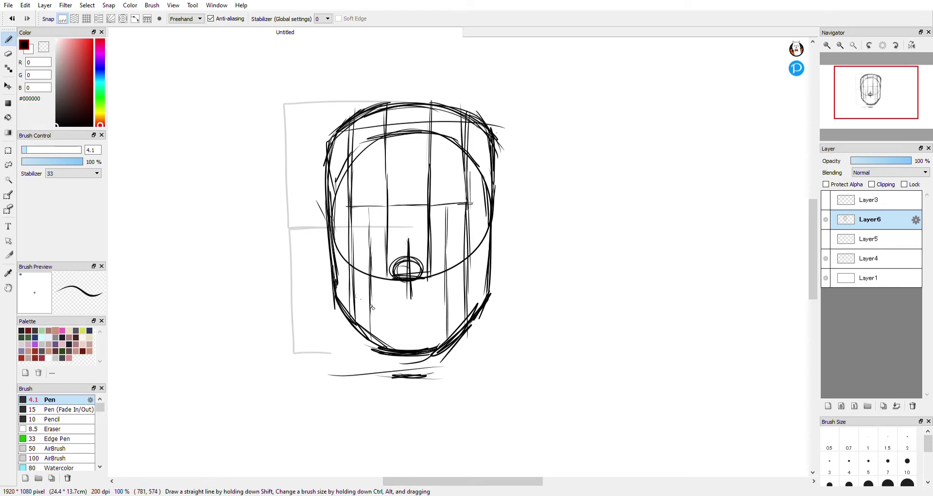
{"action": "mouse_move", "coordinate": [373, 312]}
{"action": "left_mouse_down"}
{"action": "mouse_move", "coordinate": [382, 298]}
{"action": "mouse_move", "coordinate": [392, 324]}
{"action": "mouse_move", "coordinate": [468, 322]}
{"action": "left_mouse_up"}
{"action": "left_click_drag", "start_coordinate": [360, 325], "coordinate": [479, 320]}
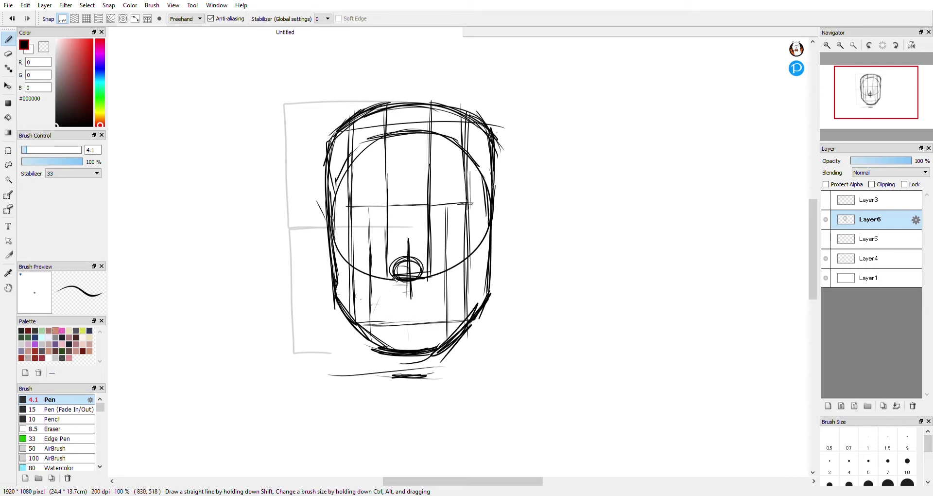
Step: Try diagonal guide lines running from the nose base down to both sides of the mouth area
{"action": "left_click_drag", "start_coordinate": [389, 285], "coordinate": [373, 321]}
{"action": "mouse_move", "coordinate": [391, 284]}
{"action": "left_mouse_down"}
{"action": "mouse_move", "coordinate": [375, 298]}
{"action": "mouse_move", "coordinate": [435, 294]}
{"action": "mouse_move", "coordinate": [450, 312]}
{"action": "left_mouse_up"}
{"action": "key", "text": "ctrl+z"}
{"action": "key", "text": "ctrl+z"}
{"action": "key", "text": "ctrl+z"}
{"action": "key", "text": "ctrl+z"}
{"action": "key", "text": "ctrl+z"}
Step: Try sketching an upward-curving mouth line below the nose between the two eye-centre guides
{"action": "mouse_move", "coordinate": [372, 289]}
{"action": "left_mouse_down"}
{"action": "mouse_move", "coordinate": [383, 268]}
{"action": "mouse_move", "coordinate": [445, 281]}
{"action": "left_mouse_up"}
{"action": "mouse_move", "coordinate": [380, 301]}
{"action": "left_mouse_down"}
{"action": "mouse_move", "coordinate": [450, 298]}
{"action": "mouse_move", "coordinate": [368, 301]}
{"action": "mouse_move", "coordinate": [386, 281]}
{"action": "mouse_move", "coordinate": [373, 303]}
{"action": "left_mouse_up"}
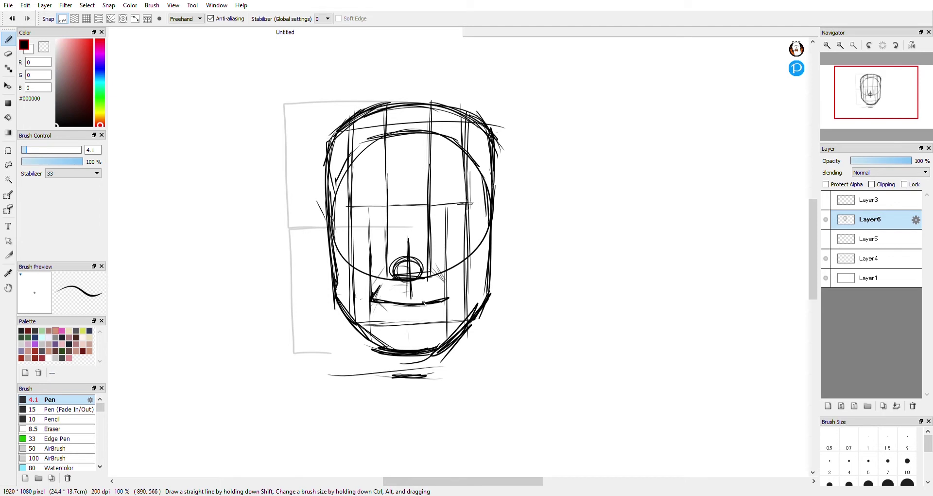
{"action": "key", "text": "ctrl+z"}
{"action": "key", "text": "ctrl+z"}
{"action": "key", "text": "ctrl+z"}
{"action": "mouse_move", "coordinate": [375, 293]}
{"action": "left_mouse_down"}
{"action": "mouse_move", "coordinate": [429, 308]}
{"action": "mouse_move", "coordinate": [397, 306]}
{"action": "mouse_move", "coordinate": [445, 302]}
{"action": "mouse_move", "coordinate": [393, 301]}
{"action": "mouse_move", "coordinate": [449, 295]}
{"action": "mouse_move", "coordinate": [407, 302]}
{"action": "left_mouse_up"}
{"action": "key", "text": "ctrl+z"}
{"action": "key", "text": "ctrl+z"}
{"action": "key", "text": "ctrl+z"}
{"action": "key", "text": "ctrl+z"}
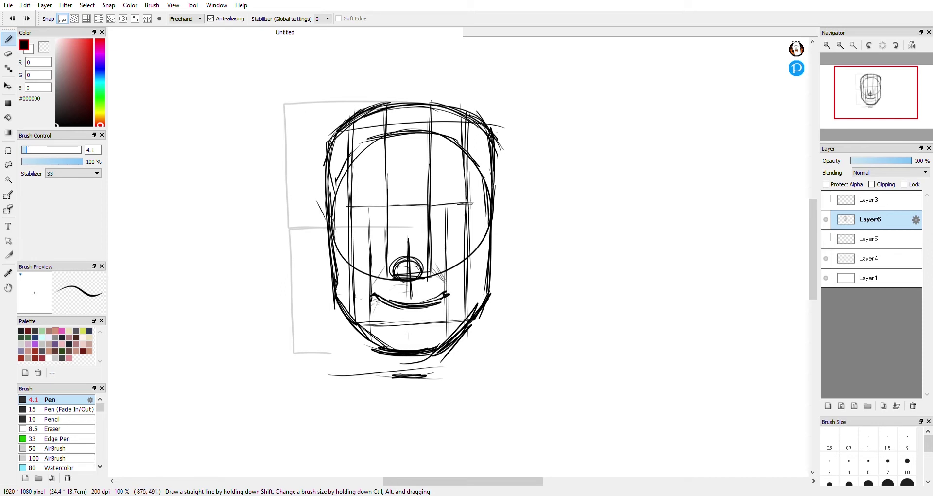
Step: Try a flatter mouth line below the nose between the two eye-centre guides
{"action": "left_click_drag", "start_coordinate": [369, 295], "coordinate": [448, 298]}
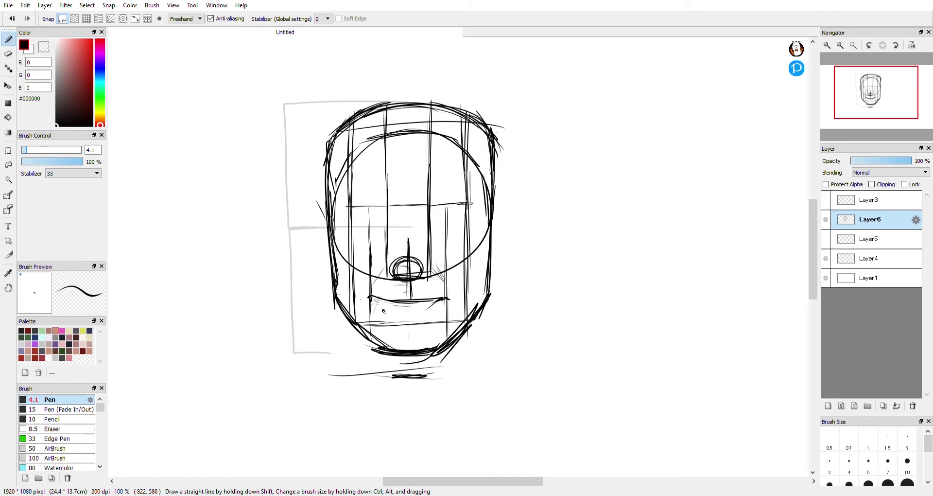
{"action": "mouse_move", "coordinate": [375, 298]}
{"action": "left_mouse_down"}
{"action": "mouse_move", "coordinate": [406, 314]}
{"action": "mouse_move", "coordinate": [430, 313]}
{"action": "mouse_move", "coordinate": [407, 315]}
{"action": "mouse_move", "coordinate": [440, 303]}
{"action": "mouse_move", "coordinate": [410, 313]}
{"action": "mouse_move", "coordinate": [375, 296]}
{"action": "mouse_move", "coordinate": [408, 301]}
{"action": "left_mouse_up"}
{"action": "key", "text": "ctrl+z"}
{"action": "key", "text": "ctrl+z"}
{"action": "key", "text": "ctrl+z"}
{"action": "key", "text": "ctrl+z"}
{"action": "key", "text": "ctrl+z"}
Step: Try sketching full upper and lower lips below the nose
{"action": "mouse_move", "coordinate": [372, 300]}
{"action": "left_mouse_down"}
{"action": "mouse_move", "coordinate": [379, 299]}
{"action": "mouse_move", "coordinate": [441, 302]}
{"action": "mouse_move", "coordinate": [420, 294]}
{"action": "mouse_move", "coordinate": [445, 303]}
{"action": "mouse_move", "coordinate": [372, 298]}
{"action": "mouse_move", "coordinate": [414, 318]}
{"action": "mouse_move", "coordinate": [400, 319]}
{"action": "mouse_move", "coordinate": [440, 306]}
{"action": "mouse_move", "coordinate": [406, 319]}
{"action": "left_mouse_up"}
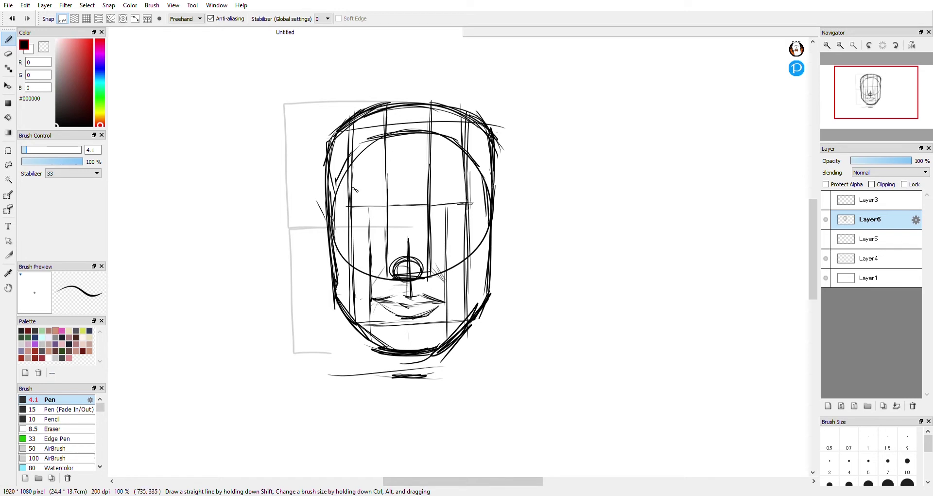
{"action": "key", "text": "ctrl+z"}
{"action": "key", "text": "ctrl+z"}
{"action": "key", "text": "ctrl+z"}
Step: Clear the remaining lip stroke and draw horizontal guide lines for the top and bottom of the mouth area
{"action": "key", "text": "ctrl+z"}
{"action": "key", "text": "ctrl+z"}
{"action": "key", "text": "ctrl+z"}
{"action": "key", "text": "ctrl+z"}
{"action": "key", "text": "ctrl+z"}
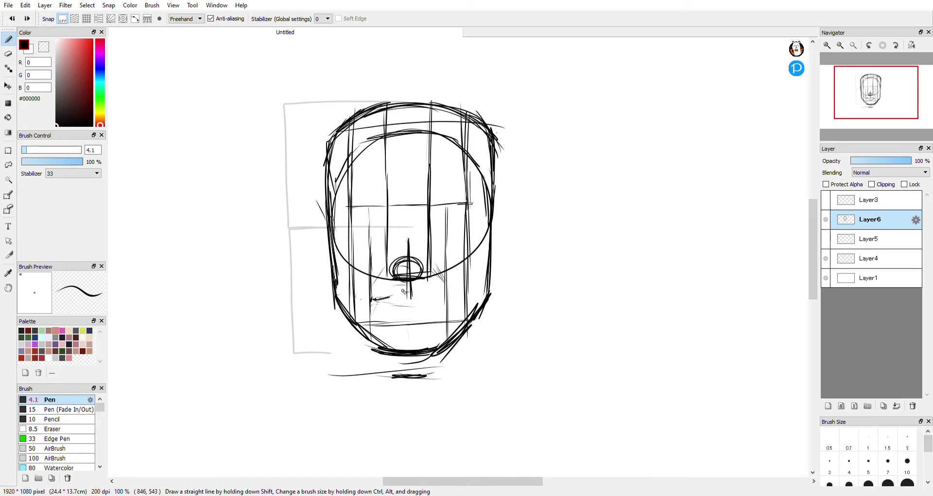
{"action": "key", "text": "ctrl+z"}
{"action": "mouse_move", "coordinate": [401, 295]}
{"action": "left_mouse_down"}
{"action": "mouse_move", "coordinate": [417, 293]}
{"action": "mouse_move", "coordinate": [413, 282]}
{"action": "mouse_move", "coordinate": [411, 299]}
{"action": "mouse_move", "coordinate": [372, 296]}
{"action": "mouse_move", "coordinate": [450, 294]}
{"action": "left_mouse_up"}
{"action": "left_click_drag", "start_coordinate": [371, 319], "coordinate": [453, 318]}
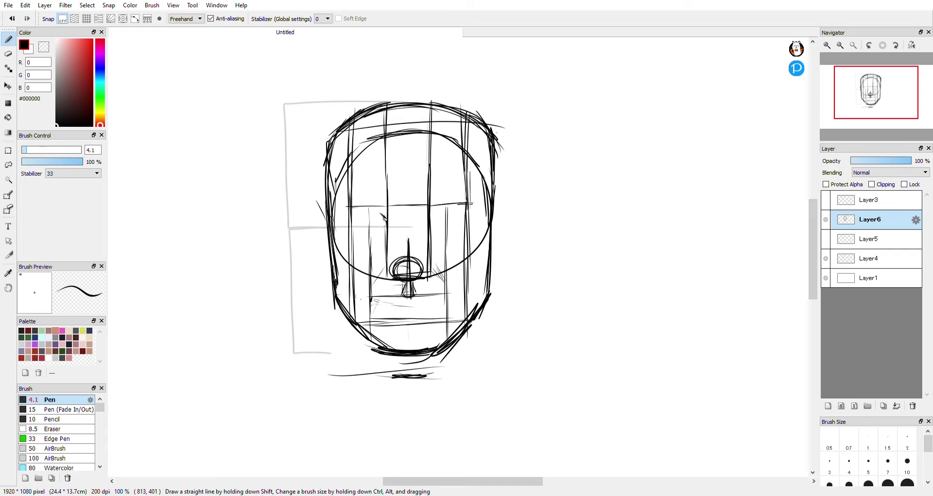
Step: Sketch the left eye between its vertical guides just below the eye line, with outline, iris and dark pupil
{"action": "mouse_move", "coordinate": [384, 219]}
{"action": "left_mouse_down"}
{"action": "mouse_move", "coordinate": [349, 223]}
{"action": "mouse_move", "coordinate": [366, 210]}
{"action": "mouse_move", "coordinate": [350, 224]}
{"action": "mouse_move", "coordinate": [366, 209]}
{"action": "mouse_move", "coordinate": [383, 213]}
{"action": "mouse_move", "coordinate": [348, 221]}
{"action": "mouse_move", "coordinate": [365, 230]}
{"action": "mouse_move", "coordinate": [391, 224]}
{"action": "mouse_move", "coordinate": [348, 222]}
{"action": "mouse_move", "coordinate": [386, 214]}
{"action": "left_mouse_up"}
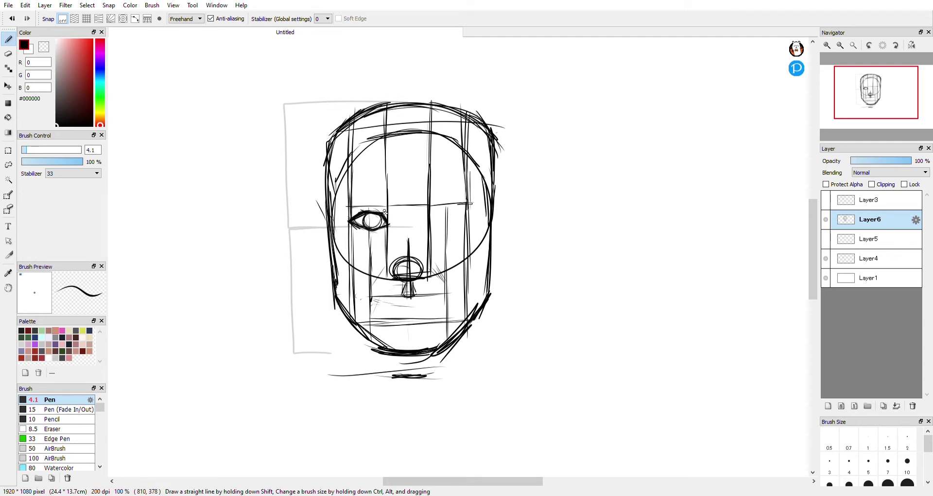
{"action": "key", "text": "ctrl+z"}
{"action": "key", "text": "ctrl+z"}
{"action": "key", "text": "ctrl+z"}
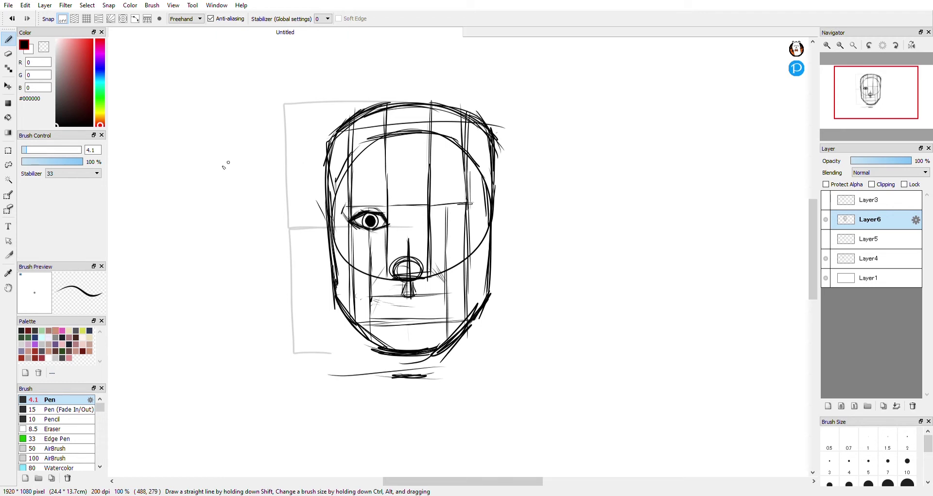
Step: Sketch the eyebrow above the left eye, curving up from its outer corner
{"action": "mouse_move", "coordinate": [250, 243]}
{"action": "left_mouse_down"}
{"action": "mouse_move", "coordinate": [232, 229]}
{"action": "mouse_move", "coordinate": [238, 215]}
{"action": "mouse_move", "coordinate": [231, 230]}
{"action": "mouse_move", "coordinate": [252, 244]}
{"action": "mouse_move", "coordinate": [235, 234]}
{"action": "mouse_move", "coordinate": [243, 206]}
{"action": "mouse_move", "coordinate": [233, 220]}
{"action": "mouse_move", "coordinate": [251, 243]}
{"action": "left_mouse_up"}
{"action": "key", "text": "ctrl+z"}
{"action": "mouse_move", "coordinate": [341, 211]}
{"action": "left_mouse_down"}
{"action": "mouse_move", "coordinate": [385, 200]}
{"action": "mouse_move", "coordinate": [387, 189]}
{"action": "mouse_move", "coordinate": [387, 201]}
{"action": "mouse_move", "coordinate": [381, 190]}
{"action": "mouse_move", "coordinate": [345, 202]}
{"action": "mouse_move", "coordinate": [377, 191]}
{"action": "mouse_move", "coordinate": [364, 191]}
{"action": "mouse_move", "coordinate": [382, 190]}
{"action": "mouse_move", "coordinate": [385, 201]}
{"action": "mouse_move", "coordinate": [341, 207]}
{"action": "mouse_move", "coordinate": [364, 189]}
{"action": "mouse_move", "coordinate": [385, 194]}
{"action": "mouse_move", "coordinate": [351, 199]}
{"action": "left_mouse_up"}
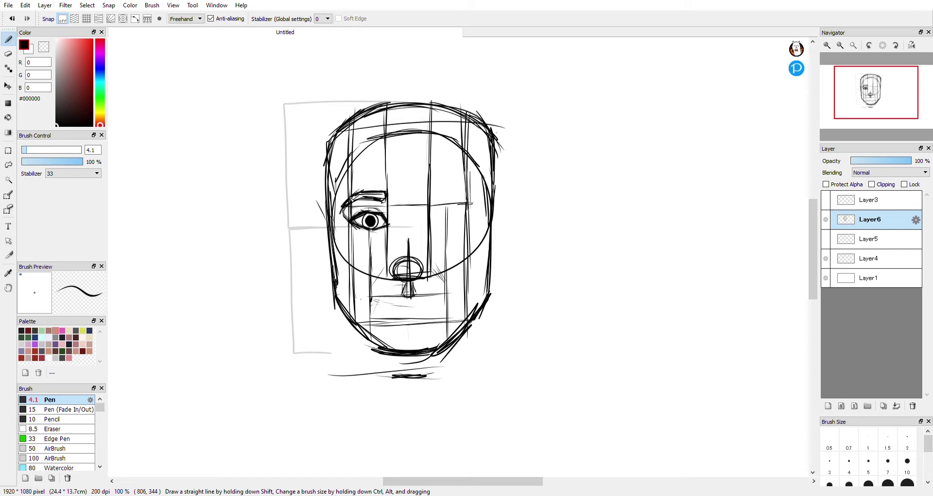
Step: Try out enlarged eyebrow strokes in the empty space beside the head
{"action": "mouse_move", "coordinate": [259, 159]}
{"action": "left_mouse_down"}
{"action": "mouse_move", "coordinate": [194, 175]}
{"action": "mouse_move", "coordinate": [265, 163]}
{"action": "mouse_move", "coordinate": [260, 148]}
{"action": "mouse_move", "coordinate": [228, 147]}
{"action": "left_mouse_up"}
{"action": "mouse_move", "coordinate": [208, 178]}
{"action": "left_mouse_down"}
{"action": "mouse_move", "coordinate": [194, 185]}
{"action": "mouse_move", "coordinate": [223, 151]}
{"action": "left_mouse_up"}
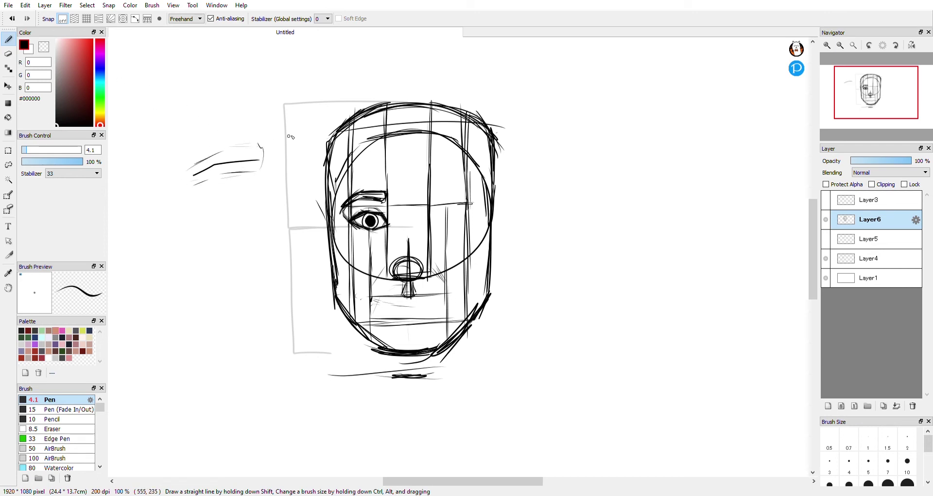
{"action": "key", "text": "ctrl+z"}
{"action": "key", "text": "ctrl+z"}
{"action": "key", "text": "ctrl+z"}
{"action": "key", "text": "ctrl+z"}
{"action": "key", "text": "ctrl+z"}
{"action": "key", "text": "ctrl+z"}
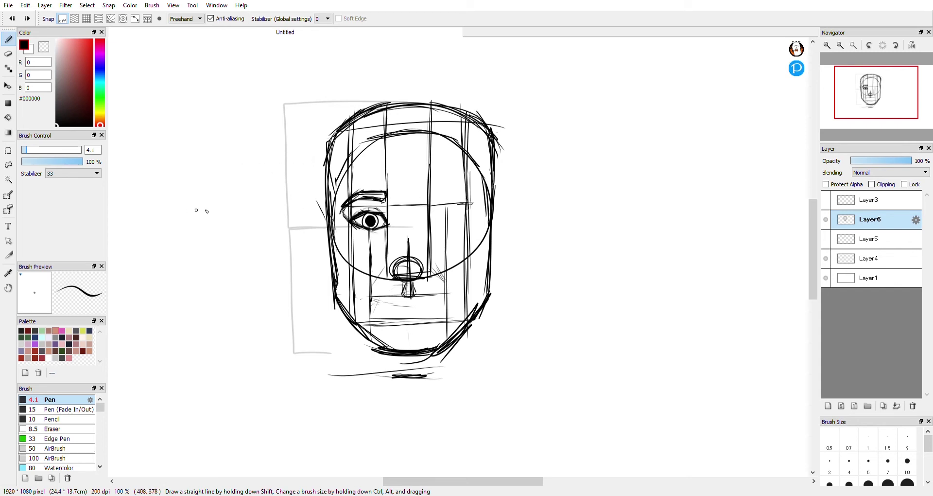
{"action": "mouse_move", "coordinate": [244, 219]}
{"action": "left_mouse_down"}
{"action": "mouse_move", "coordinate": [209, 222]}
{"action": "mouse_move", "coordinate": [245, 221]}
{"action": "mouse_move", "coordinate": [238, 213]}
{"action": "mouse_move", "coordinate": [250, 199]}
{"action": "mouse_move", "coordinate": [239, 194]}
{"action": "mouse_move", "coordinate": [234, 203]}
{"action": "mouse_move", "coordinate": [195, 203]}
{"action": "mouse_move", "coordinate": [241, 196]}
{"action": "mouse_move", "coordinate": [197, 208]}
{"action": "left_mouse_up"}
{"action": "key", "text": "ctrl+z"}
{"action": "key", "text": "ctrl+z"}
{"action": "key", "text": "ctrl+z"}
{"action": "key", "text": "ctrl+z"}
Step: Draw horizontal guide lines from the middle and bottom of the left eye across to the right eye space
{"action": "left_click_drag", "start_coordinate": [407, 225], "coordinate": [412, 226]}
{"action": "left_click_drag", "start_coordinate": [387, 225], "coordinate": [423, 225]}
{"action": "mouse_move", "coordinate": [388, 224]}
{"action": "left_mouse_down"}
{"action": "mouse_move", "coordinate": [434, 226]}
{"action": "mouse_move", "coordinate": [391, 213]}
{"action": "mouse_move", "coordinate": [471, 211]}
{"action": "left_mouse_up"}
{"action": "left_click_drag", "start_coordinate": [369, 233], "coordinate": [473, 229]}
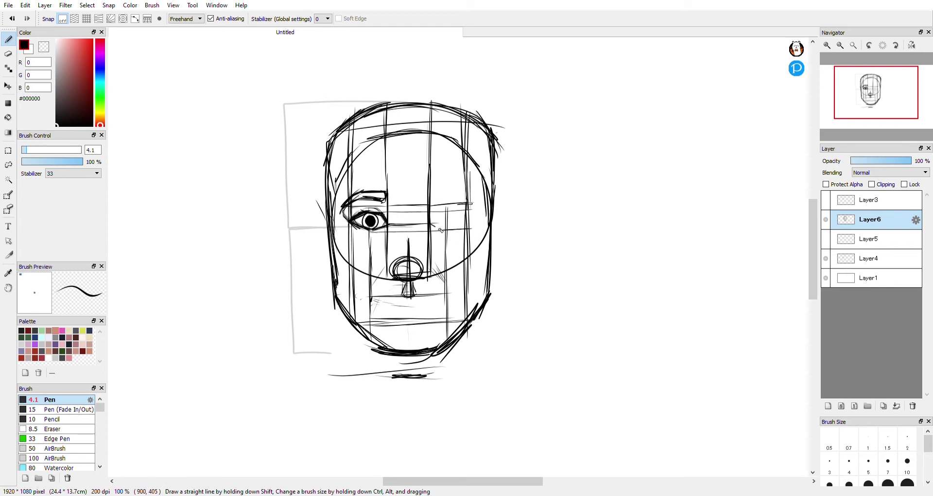
Step: Sketch the right eye between its vertical guides to match the left one, with outline, iris and dark pupil
{"action": "left_click_drag", "start_coordinate": [431, 223], "coordinate": [440, 214]}
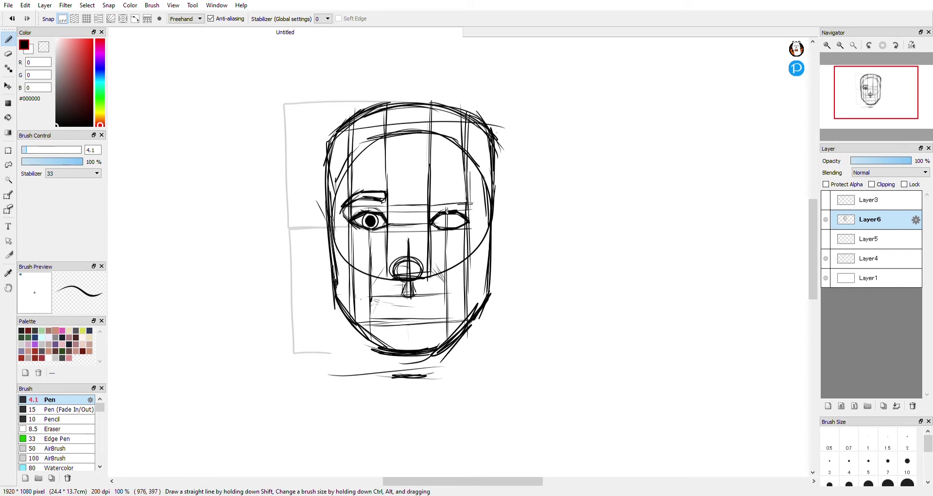
{"action": "left_click_drag", "start_coordinate": [446, 231], "coordinate": [464, 226]}
{"action": "left_click_drag", "start_coordinate": [467, 222], "coordinate": [436, 229]}
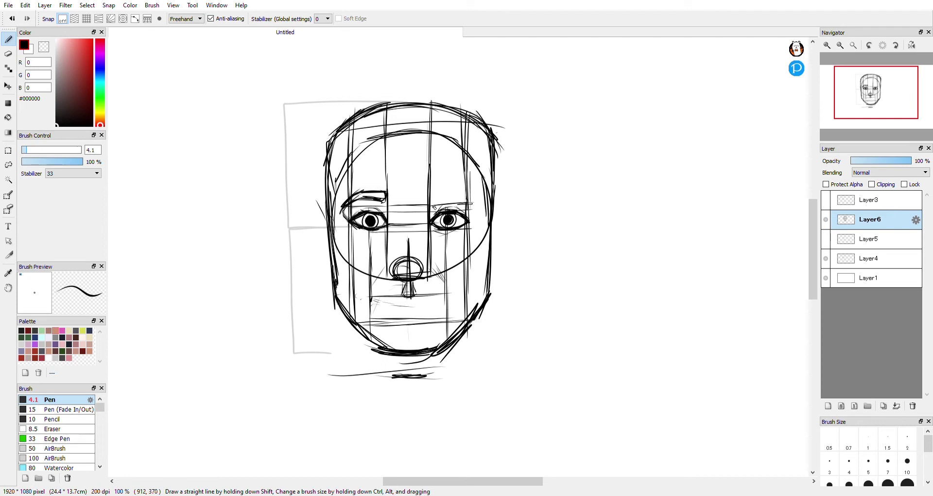
Step: Sketch the right eyebrow to match the left one, and redraw the left eye's pupil with a lighter iris around it
{"action": "mouse_move", "coordinate": [387, 201]}
{"action": "left_mouse_down"}
{"action": "mouse_move", "coordinate": [476, 206]}
{"action": "mouse_move", "coordinate": [427, 197]}
{"action": "mouse_move", "coordinate": [464, 192]}
{"action": "mouse_move", "coordinate": [474, 205]}
{"action": "left_mouse_up"}
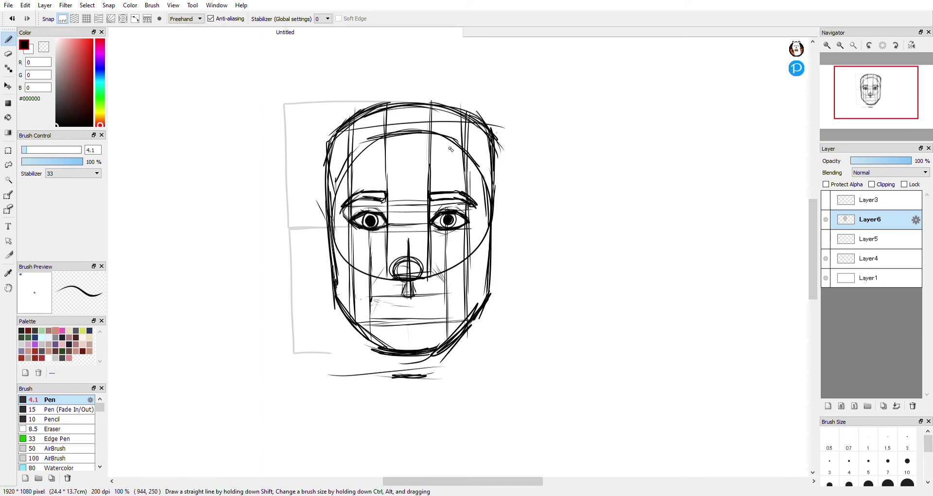
{"action": "key", "text": "e"}
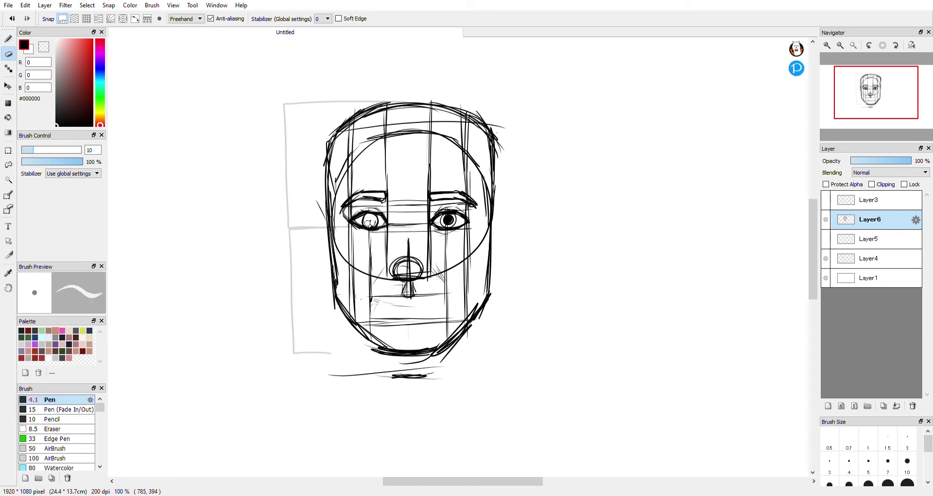
{"action": "key", "text": "b"}
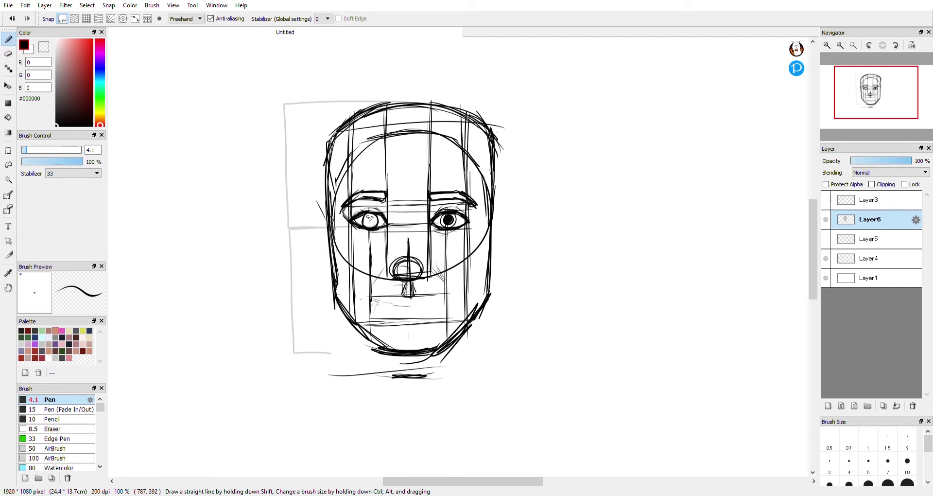
{"action": "left_click_drag", "start_coordinate": [370, 218], "coordinate": [371, 214]}
{"action": "key", "text": "ctrl+z"}
{"action": "left_click_drag", "start_coordinate": [369, 218], "coordinate": [368, 220]}
{"action": "left_click_drag", "start_coordinate": [372, 218], "coordinate": [369, 221]}
Step: Extend the inner ends of both eyebrows toward the nose and sketch the sides of the nose bridge between the eyes
{"action": "mouse_move", "coordinate": [388, 205]}
{"action": "left_mouse_down"}
{"action": "mouse_move", "coordinate": [393, 195]}
{"action": "mouse_move", "coordinate": [379, 192]}
{"action": "mouse_move", "coordinate": [424, 202]}
{"action": "mouse_move", "coordinate": [423, 194]}
{"action": "mouse_move", "coordinate": [437, 192]}
{"action": "mouse_move", "coordinate": [423, 200]}
{"action": "left_mouse_up"}
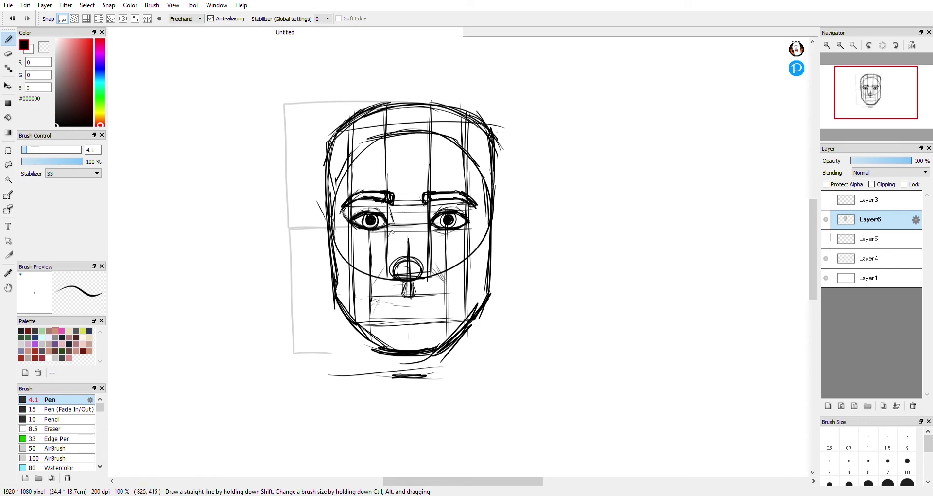
{"action": "left_click_drag", "start_coordinate": [430, 208], "coordinate": [433, 241]}
{"action": "left_click_drag", "start_coordinate": [422, 226], "coordinate": [422, 258]}
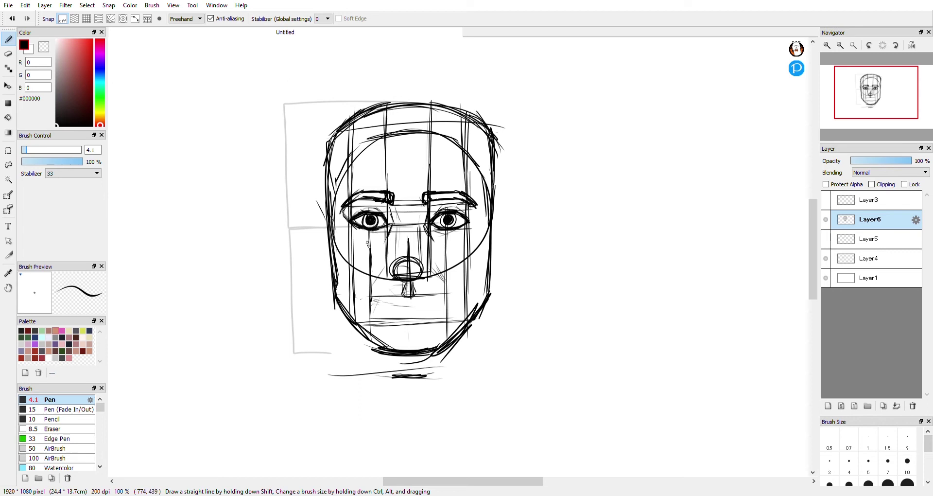
Step: Sketch the mouth below the nose, with the line between the lips and a curved lower lip
{"action": "left_click_drag", "start_coordinate": [377, 303], "coordinate": [443, 303]}
{"action": "mouse_move", "coordinate": [377, 304]}
{"action": "left_mouse_down"}
{"action": "mouse_move", "coordinate": [446, 301]}
{"action": "mouse_move", "coordinate": [383, 311]}
{"action": "mouse_move", "coordinate": [422, 318]}
{"action": "mouse_move", "coordinate": [411, 319]}
{"action": "mouse_move", "coordinate": [440, 306]}
{"action": "mouse_move", "coordinate": [422, 317]}
{"action": "left_mouse_up"}
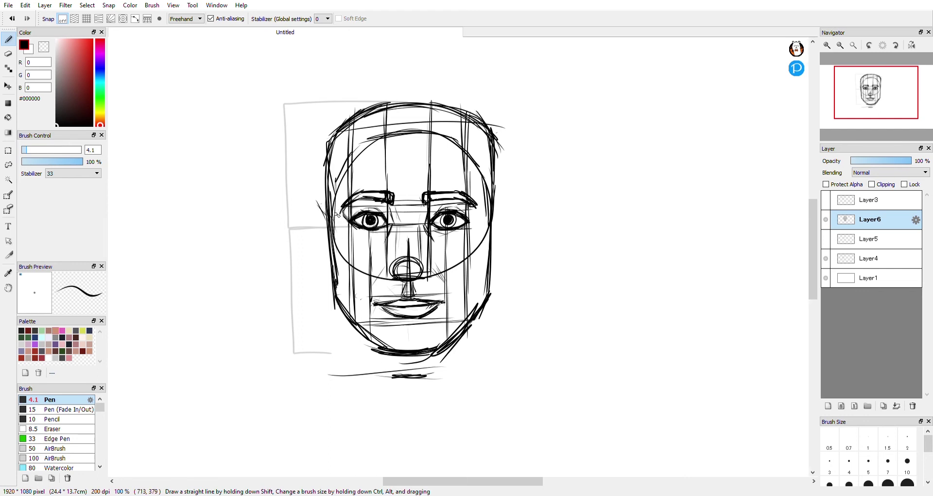
Step: Sketch the left ear against the side of the head, from brow level down to just above the mouth line
{"action": "left_click_drag", "start_coordinate": [362, 210], "coordinate": [352, 216]}
{"action": "mouse_move", "coordinate": [321, 205]}
{"action": "left_mouse_down"}
{"action": "mouse_move", "coordinate": [328, 218]}
{"action": "mouse_move", "coordinate": [310, 215]}
{"action": "mouse_move", "coordinate": [312, 234]}
{"action": "left_mouse_up"}
{"action": "mouse_move", "coordinate": [328, 304]}
{"action": "left_mouse_down"}
{"action": "mouse_move", "coordinate": [314, 268]}
{"action": "mouse_move", "coordinate": [312, 249]}
{"action": "mouse_move", "coordinate": [320, 274]}
{"action": "mouse_move", "coordinate": [313, 212]}
{"action": "mouse_move", "coordinate": [323, 278]}
{"action": "mouse_move", "coordinate": [310, 250]}
{"action": "mouse_move", "coordinate": [336, 292]}
{"action": "mouse_move", "coordinate": [322, 279]}
{"action": "mouse_move", "coordinate": [331, 269]}
{"action": "mouse_move", "coordinate": [318, 214]}
{"action": "mouse_move", "coordinate": [314, 234]}
{"action": "mouse_move", "coordinate": [317, 214]}
{"action": "mouse_move", "coordinate": [314, 239]}
{"action": "mouse_move", "coordinate": [317, 214]}
{"action": "mouse_move", "coordinate": [315, 238]}
{"action": "mouse_move", "coordinate": [333, 276]}
{"action": "mouse_move", "coordinate": [321, 234]}
{"action": "left_mouse_up"}
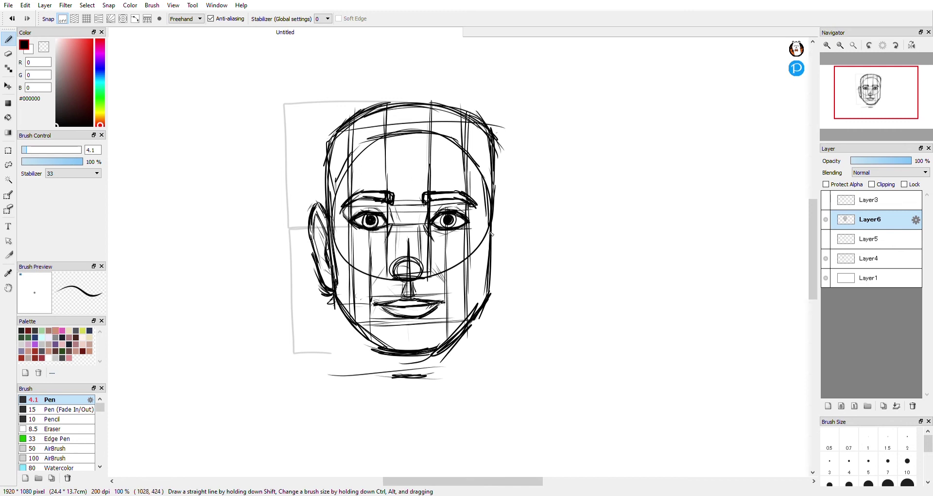
{"action": "left_click_drag", "start_coordinate": [339, 286], "coordinate": [325, 287]}
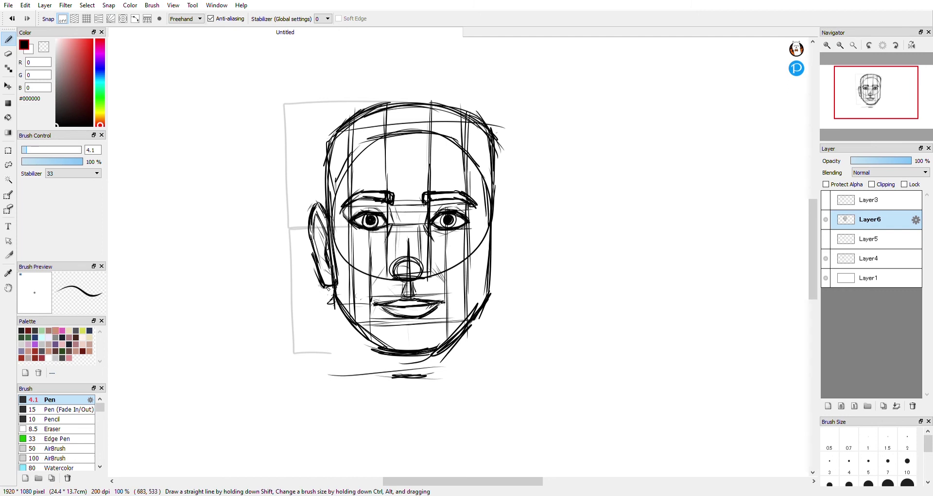
{"action": "left_click_drag", "start_coordinate": [327, 288], "coordinate": [334, 288]}
Step: Try out a first outline of the right ear against the side of the head
{"action": "left_click_drag", "start_coordinate": [497, 284], "coordinate": [490, 289]}
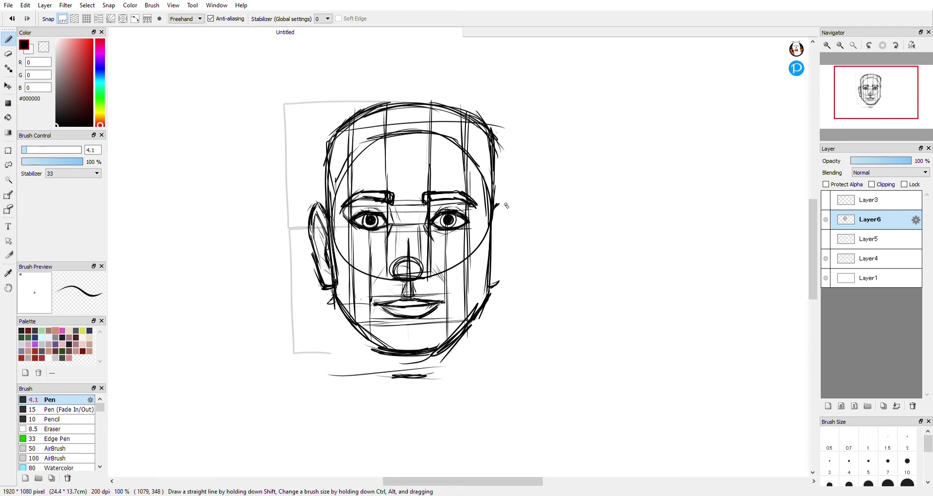
{"action": "mouse_move", "coordinate": [493, 213]}
{"action": "left_mouse_down"}
{"action": "mouse_move", "coordinate": [510, 231]}
{"action": "mouse_move", "coordinate": [508, 214]}
{"action": "mouse_move", "coordinate": [504, 236]}
{"action": "mouse_move", "coordinate": [510, 213]}
{"action": "mouse_move", "coordinate": [495, 286]}
{"action": "mouse_move", "coordinate": [511, 216]}
{"action": "mouse_move", "coordinate": [494, 268]}
{"action": "mouse_move", "coordinate": [492, 233]}
{"action": "mouse_move", "coordinate": [493, 259]}
{"action": "mouse_move", "coordinate": [494, 228]}
{"action": "left_mouse_up"}
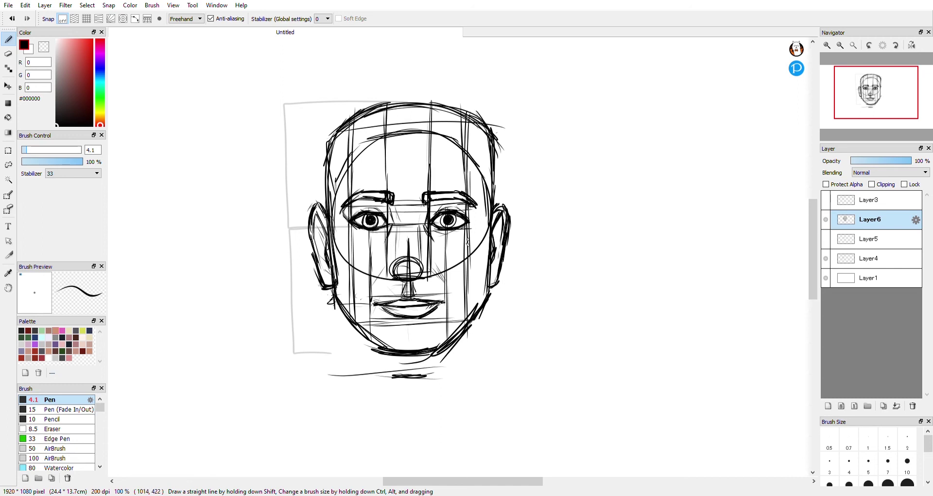
{"action": "key", "text": "ctrl+z"}
{"action": "key", "text": "ctrl+z"}
{"action": "key", "text": "ctrl+z"}
{"action": "key", "text": "ctrl+z"}
{"action": "key", "text": "ctrl+z"}
{"action": "key", "text": "ctrl+z"}
{"action": "key", "text": "ctrl+z"}
{"action": "key", "text": "ctrl+z"}
{"action": "key", "text": "ctrl+z"}
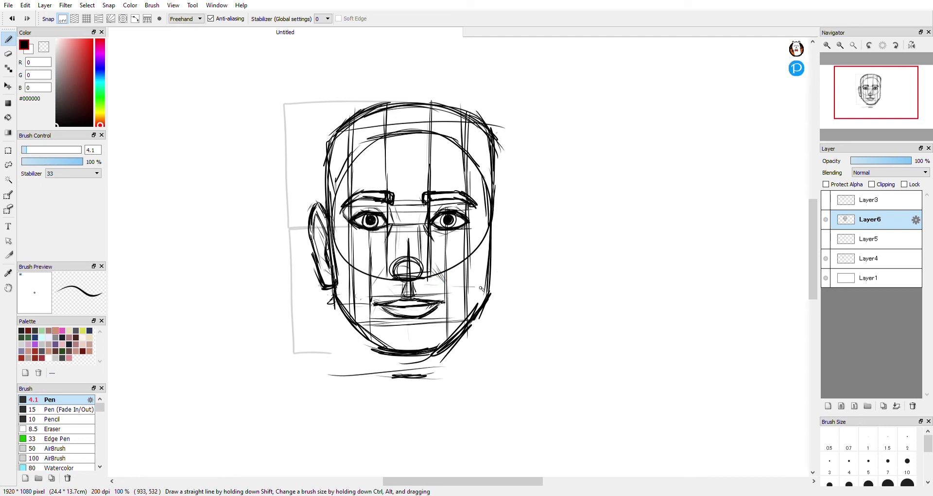
Step: Sketch the right ear at the same height as the left one and refine its upper and outer contour
{"action": "left_click_drag", "start_coordinate": [490, 285], "coordinate": [506, 263]}
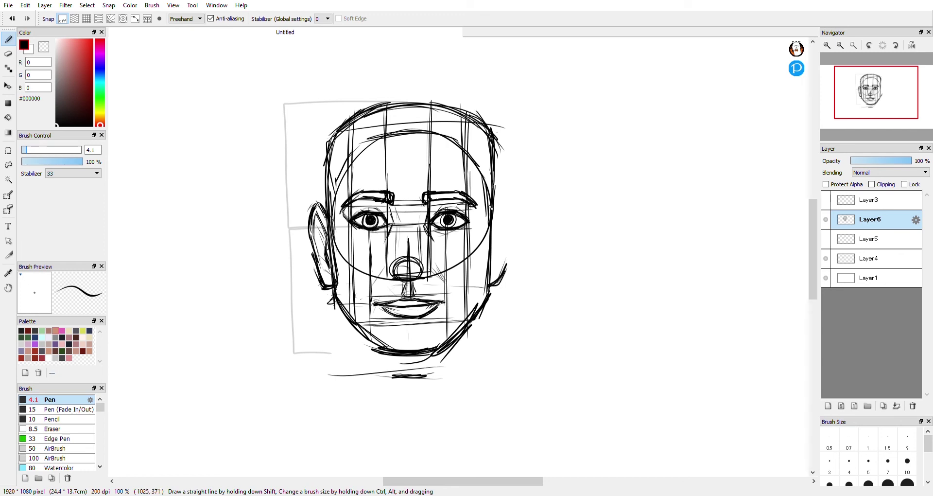
{"action": "mouse_move", "coordinate": [491, 208]}
{"action": "left_mouse_down"}
{"action": "mouse_move", "coordinate": [501, 207]}
{"action": "mouse_move", "coordinate": [495, 228]}
{"action": "mouse_move", "coordinate": [508, 239]}
{"action": "mouse_move", "coordinate": [509, 216]}
{"action": "mouse_move", "coordinate": [501, 269]}
{"action": "mouse_move", "coordinate": [510, 233]}
{"action": "mouse_move", "coordinate": [504, 260]}
{"action": "left_mouse_up"}
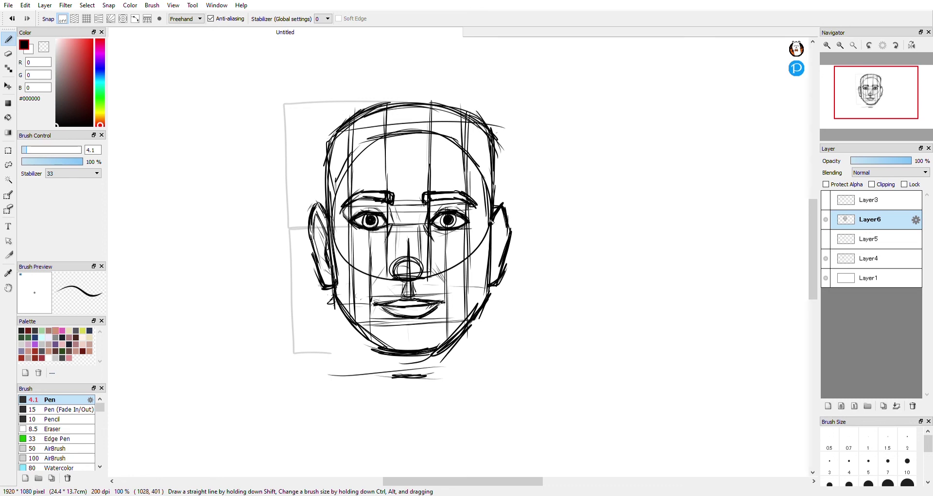
{"action": "mouse_move", "coordinate": [512, 228]}
{"action": "left_mouse_down"}
{"action": "mouse_move", "coordinate": [503, 271]}
{"action": "mouse_move", "coordinate": [495, 247]}
{"action": "mouse_move", "coordinate": [491, 288]}
{"action": "left_mouse_up"}
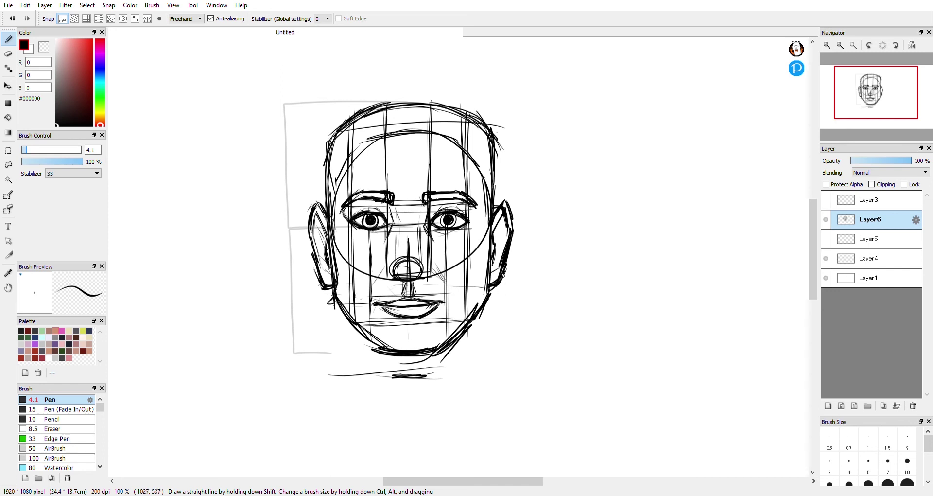
{"action": "left_click_drag", "start_coordinate": [497, 287], "coordinate": [496, 283]}
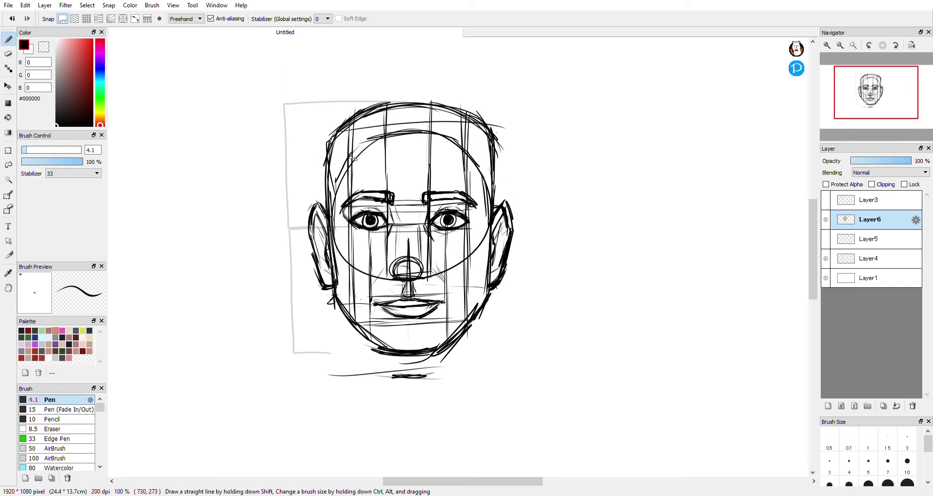
{"action": "key", "text": "e"}
{"action": "mouse_move", "coordinate": [504, 200]}
{"action": "left_mouse_down"}
{"action": "mouse_move", "coordinate": [508, 231]}
{"action": "mouse_move", "coordinate": [507, 206]}
{"action": "left_mouse_up"}
{"action": "key", "text": "b"}
{"action": "mouse_move", "coordinate": [512, 235]}
{"action": "left_mouse_down"}
{"action": "mouse_move", "coordinate": [506, 204]}
{"action": "mouse_move", "coordinate": [492, 224]}
{"action": "mouse_move", "coordinate": [506, 208]}
{"action": "mouse_move", "coordinate": [512, 232]}
{"action": "mouse_move", "coordinate": [507, 213]}
{"action": "mouse_move", "coordinate": [494, 263]}
{"action": "left_mouse_up"}
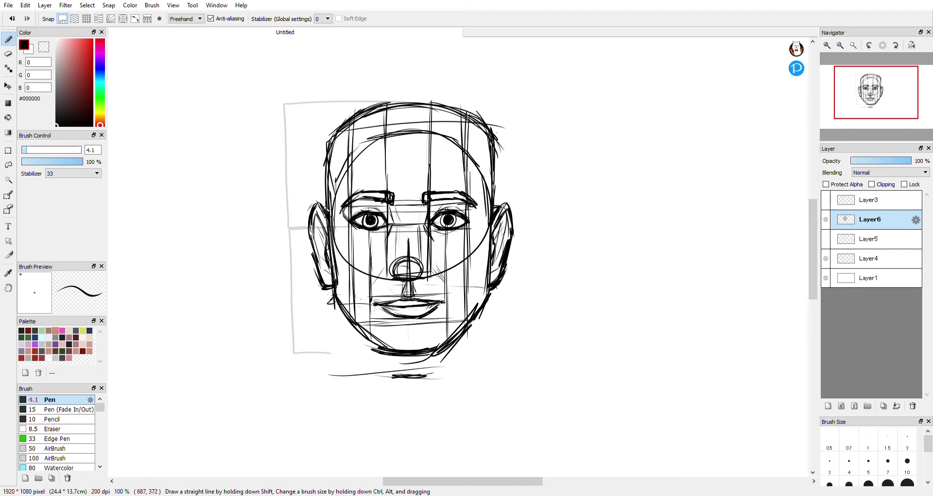
Step: Widen the sides of the skull above both ears with extra strokes and darken the bottom contour of the nose
{"action": "mouse_move", "coordinate": [321, 184]}
{"action": "left_mouse_down"}
{"action": "mouse_move", "coordinate": [324, 208]}
{"action": "mouse_move", "coordinate": [322, 164]}
{"action": "mouse_move", "coordinate": [321, 212]}
{"action": "left_mouse_up"}
{"action": "mouse_move", "coordinate": [333, 134]}
{"action": "left_mouse_down"}
{"action": "mouse_move", "coordinate": [324, 202]}
{"action": "mouse_move", "coordinate": [333, 151]}
{"action": "left_mouse_up"}
{"action": "mouse_move", "coordinate": [499, 180]}
{"action": "left_mouse_down"}
{"action": "mouse_move", "coordinate": [496, 209]}
{"action": "mouse_move", "coordinate": [498, 152]}
{"action": "mouse_move", "coordinate": [499, 179]}
{"action": "left_mouse_up"}
{"action": "left_click_drag", "start_coordinate": [495, 137], "coordinate": [495, 212]}
{"action": "left_click_drag", "start_coordinate": [498, 166], "coordinate": [495, 207]}
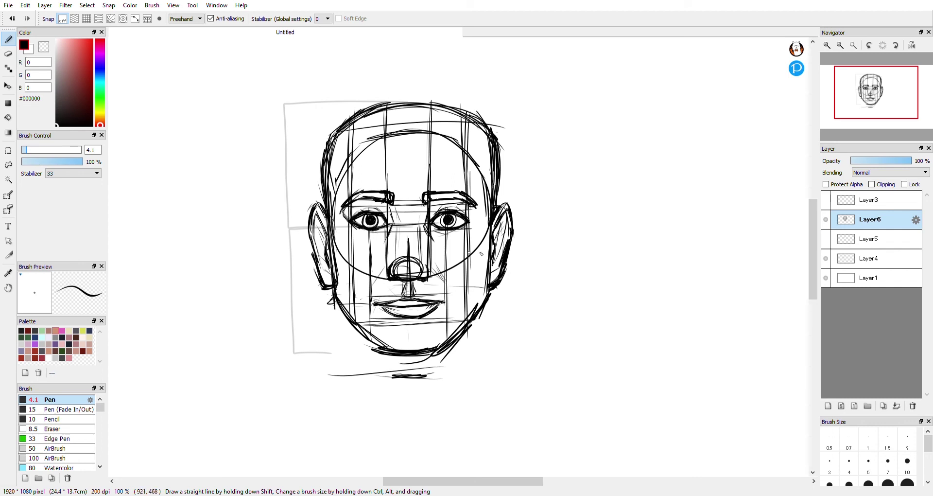
Step: Try out an enlarged underside of the nose, with nostril wings and a rounded tip, in the empty space beside the head
{"action": "mouse_move", "coordinate": [549, 270]}
{"action": "left_mouse_down"}
{"action": "mouse_move", "coordinate": [559, 271]}
{"action": "mouse_move", "coordinate": [562, 250]}
{"action": "left_mouse_up"}
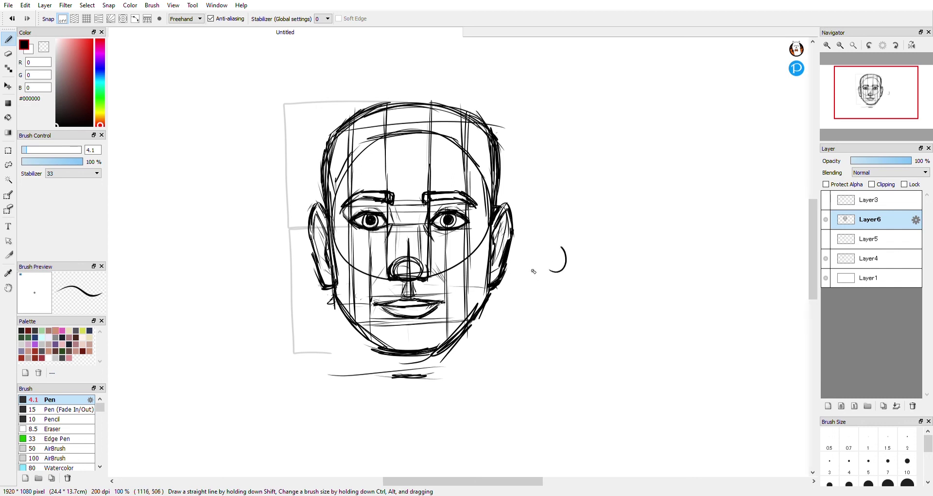
{"action": "key", "text": "ctrl+z"}
{"action": "mouse_move", "coordinate": [550, 259]}
{"action": "left_mouse_down"}
{"action": "mouse_move", "coordinate": [588, 278]}
{"action": "mouse_move", "coordinate": [610, 270]}
{"action": "mouse_move", "coordinate": [603, 264]}
{"action": "mouse_move", "coordinate": [566, 274]}
{"action": "mouse_move", "coordinate": [617, 264]}
{"action": "left_mouse_up"}
{"action": "key", "text": "ctrl+z"}
{"action": "key", "text": "ctrl+z"}
{"action": "mouse_move", "coordinate": [554, 254]}
{"action": "left_mouse_down"}
{"action": "mouse_move", "coordinate": [552, 279]}
{"action": "mouse_move", "coordinate": [616, 271]}
{"action": "left_mouse_up"}
{"action": "left_click_drag", "start_coordinate": [613, 257], "coordinate": [617, 270]}
{"action": "left_click_drag", "start_coordinate": [556, 266], "coordinate": [566, 253]}
{"action": "left_click_drag", "start_coordinate": [574, 245], "coordinate": [597, 262]}
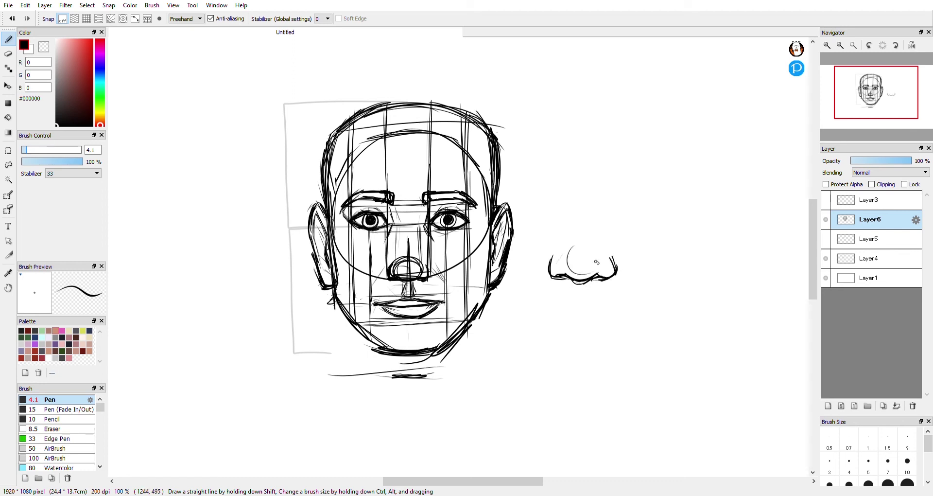
{"action": "key", "text": "ctrl+z"}
{"action": "key", "text": "ctrl+z"}
{"action": "key", "text": "ctrl+z"}
{"action": "key", "text": "ctrl+z"}
{"action": "key", "text": "ctrl+z"}
{"action": "key", "text": "ctrl+z"}
{"action": "key", "text": "ctrl+z"}
{"action": "key", "text": "ctrl+z"}
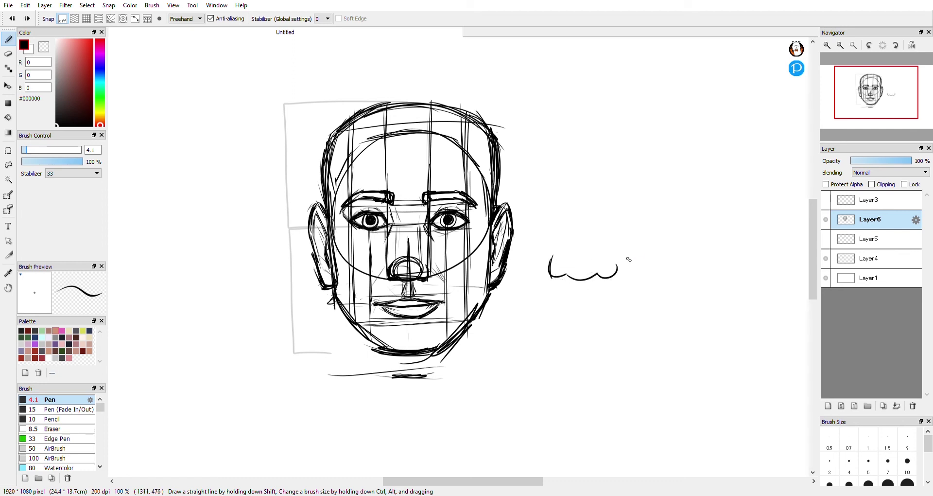
{"action": "key", "text": "ctrl+z"}
{"action": "key", "text": "ctrl+z"}
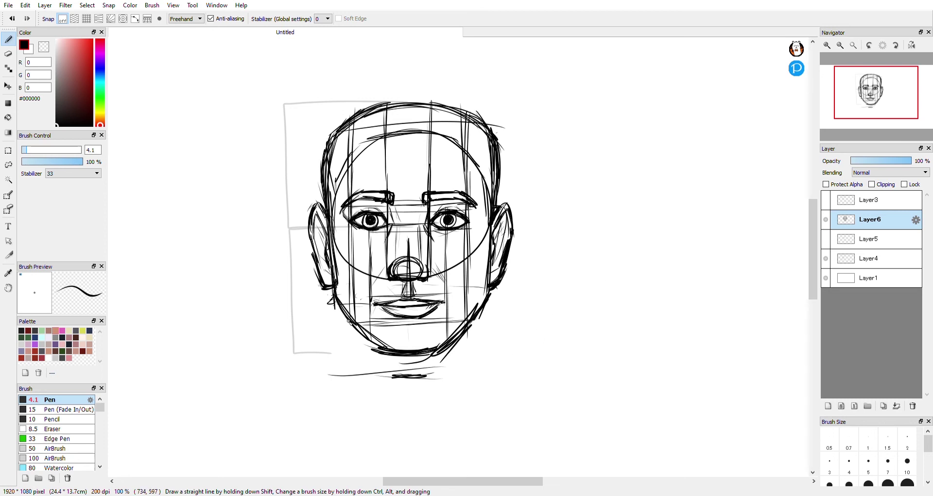
Step: Try out wide, nearly vertical neck lines running down from both sides of the jaw
{"action": "left_click_drag", "start_coordinate": [349, 321], "coordinate": [355, 347]}
{"action": "left_click_drag", "start_coordinate": [337, 306], "coordinate": [345, 362]}
{"action": "left_click_drag", "start_coordinate": [342, 322], "coordinate": [346, 393]}
{"action": "left_click_drag", "start_coordinate": [485, 307], "coordinate": [480, 377]}
{"action": "mouse_move", "coordinate": [481, 325]}
{"action": "left_mouse_down"}
{"action": "mouse_move", "coordinate": [479, 385]}
{"action": "mouse_move", "coordinate": [477, 358]}
{"action": "left_mouse_up"}
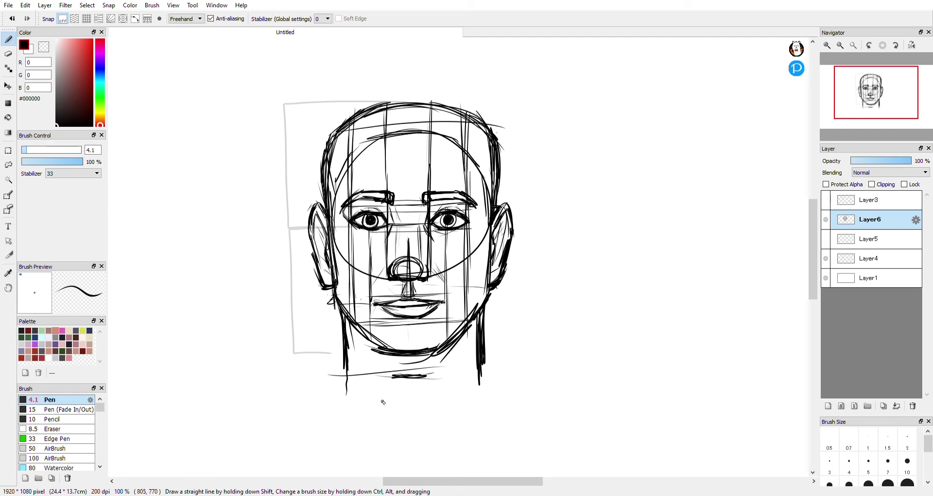
{"action": "key", "text": "ctrl+z"}
{"action": "key", "text": "ctrl+z"}
{"action": "key", "text": "ctrl+z"}
{"action": "key", "text": "ctrl+z"}
{"action": "key", "text": "ctrl+z"}
{"action": "key", "text": "ctrl+z"}
{"action": "key", "text": "ctrl+z"}
{"action": "key", "text": "ctrl+z"}
{"action": "key", "text": "ctrl+z"}
{"action": "key", "text": "ctrl+z"}
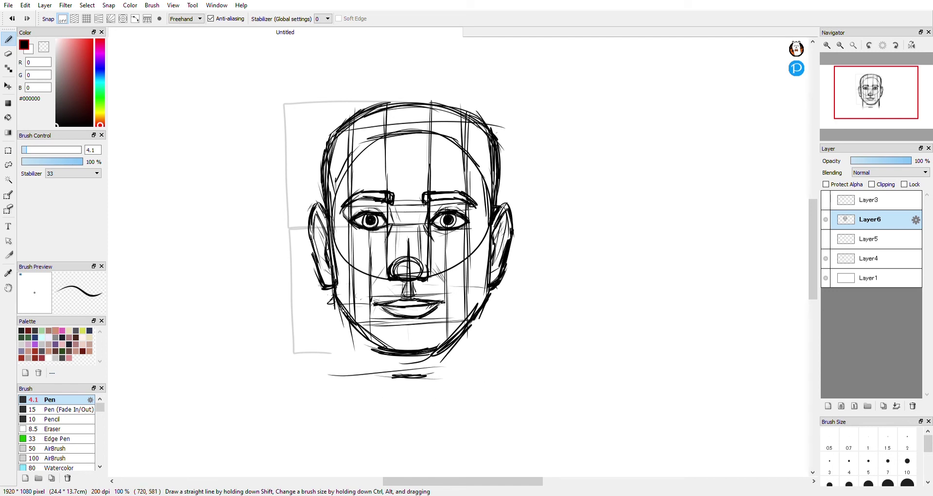
Step: Try out a revised neck line below the left side of the jaw
{"action": "left_click_drag", "start_coordinate": [342, 310], "coordinate": [348, 364]}
{"action": "left_click_drag", "start_coordinate": [343, 312], "coordinate": [352, 360]}
{"action": "key", "text": "ctrl+z"}
{"action": "key", "text": "ctrl+z"}
{"action": "key", "text": "ctrl+z"}
Step: Sketch both sides of the neck from the jaw downward, with the lines slanting slightly inward
{"action": "left_click_drag", "start_coordinate": [346, 314], "coordinate": [352, 382]}
{"action": "left_click_drag", "start_coordinate": [345, 315], "coordinate": [348, 383]}
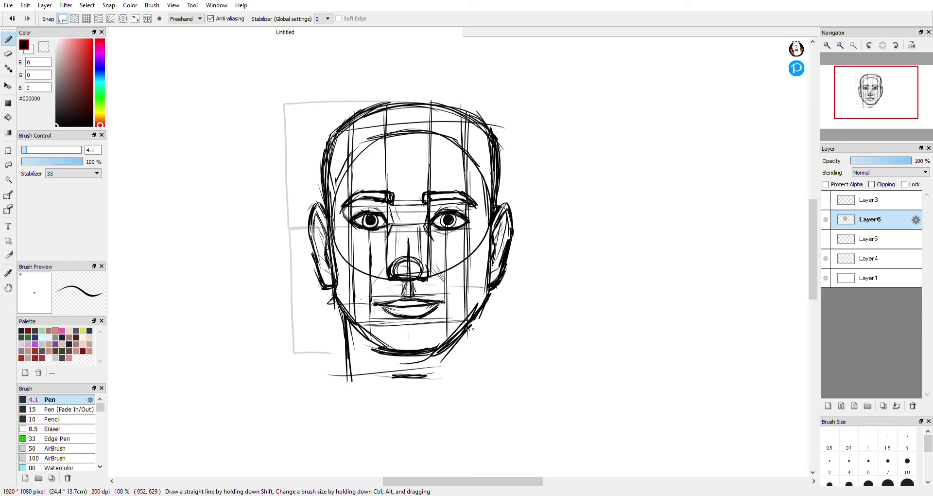
{"action": "left_click_drag", "start_coordinate": [479, 314], "coordinate": [468, 385]}
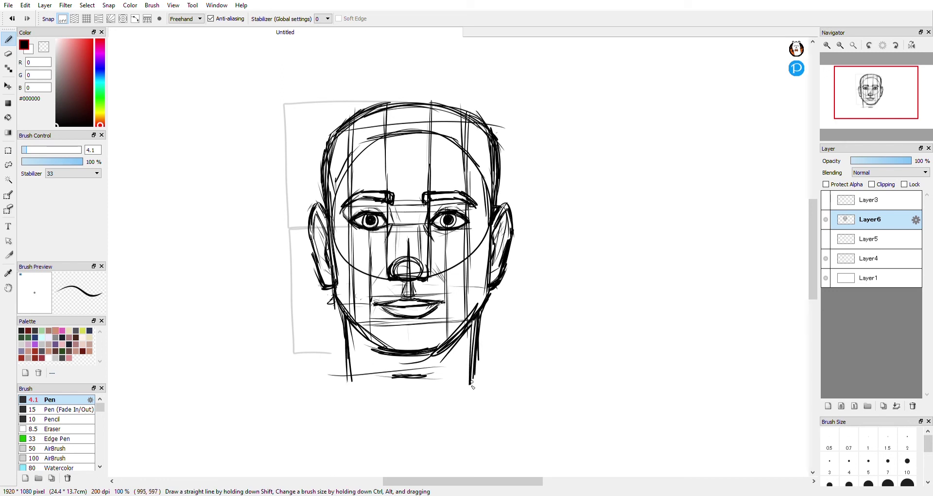
{"action": "left_click_drag", "start_coordinate": [475, 338], "coordinate": [463, 403]}
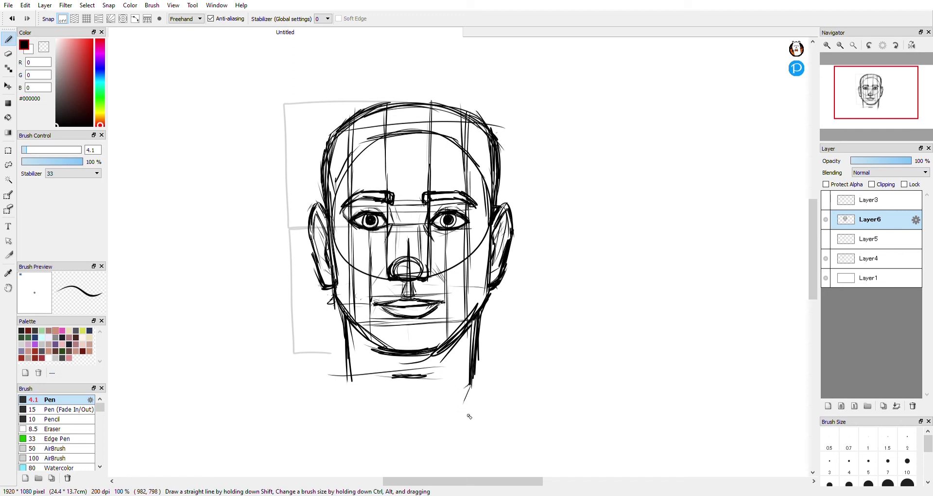